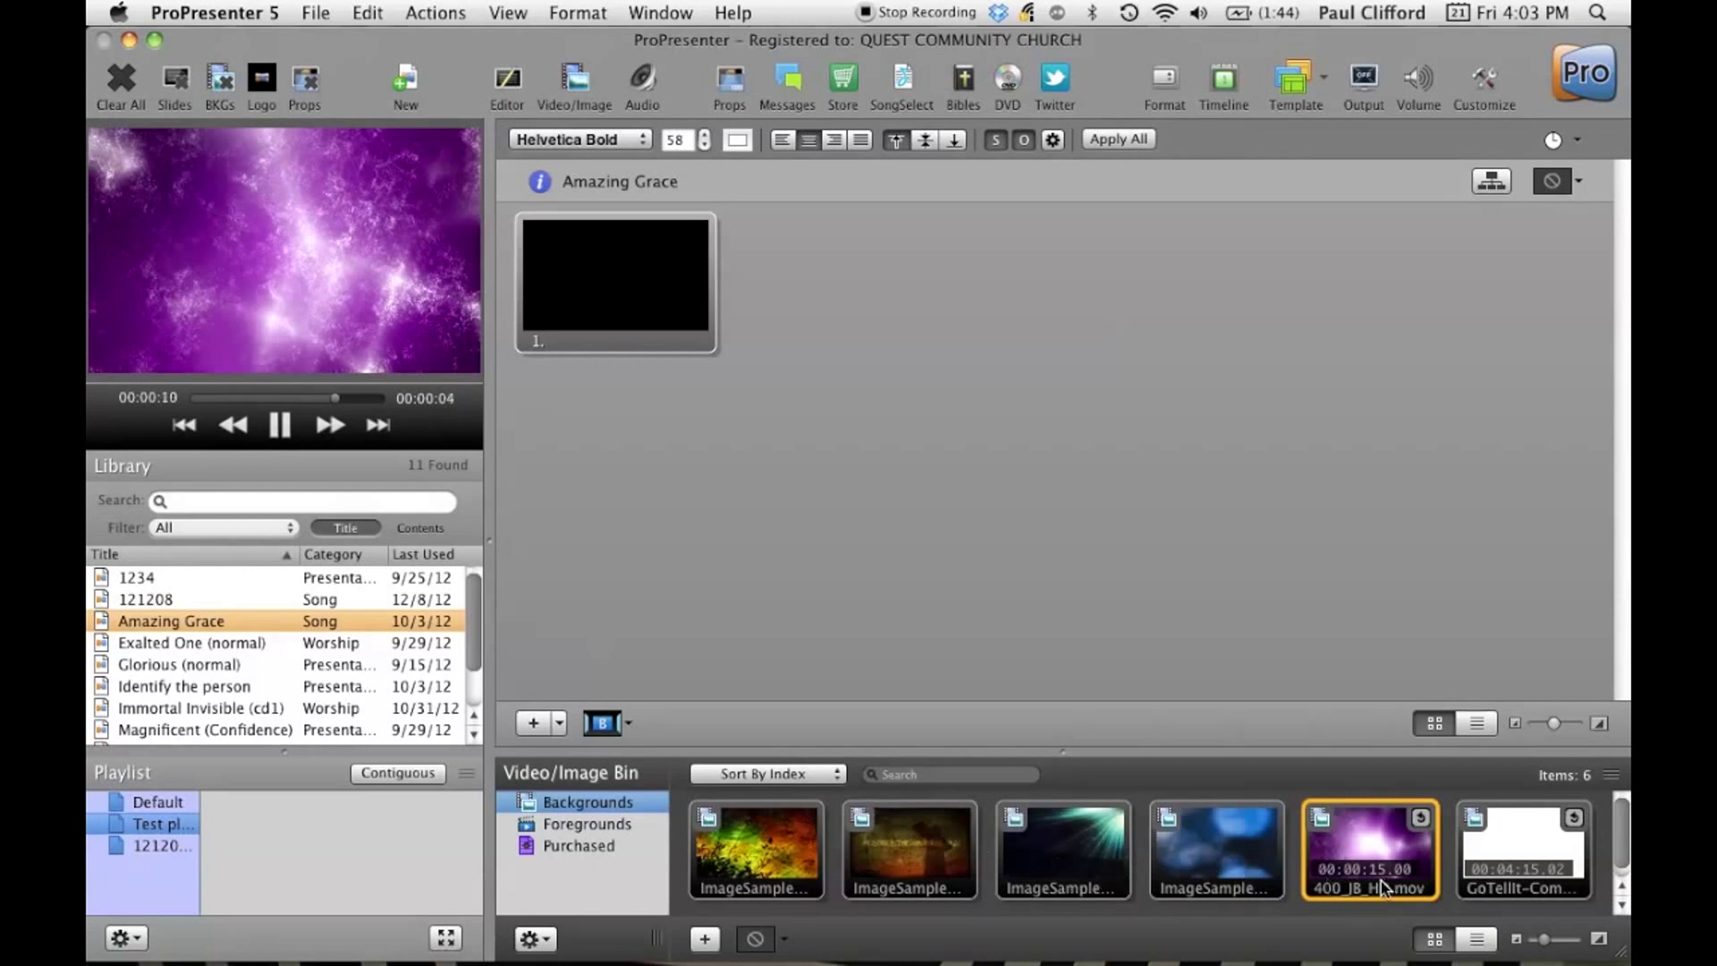
# Step: Apply the purple 400_JB_HD.mov video as slide 1's background
pyautogui.moveTo(1380, 882); pyautogui.dragTo(642, 316)
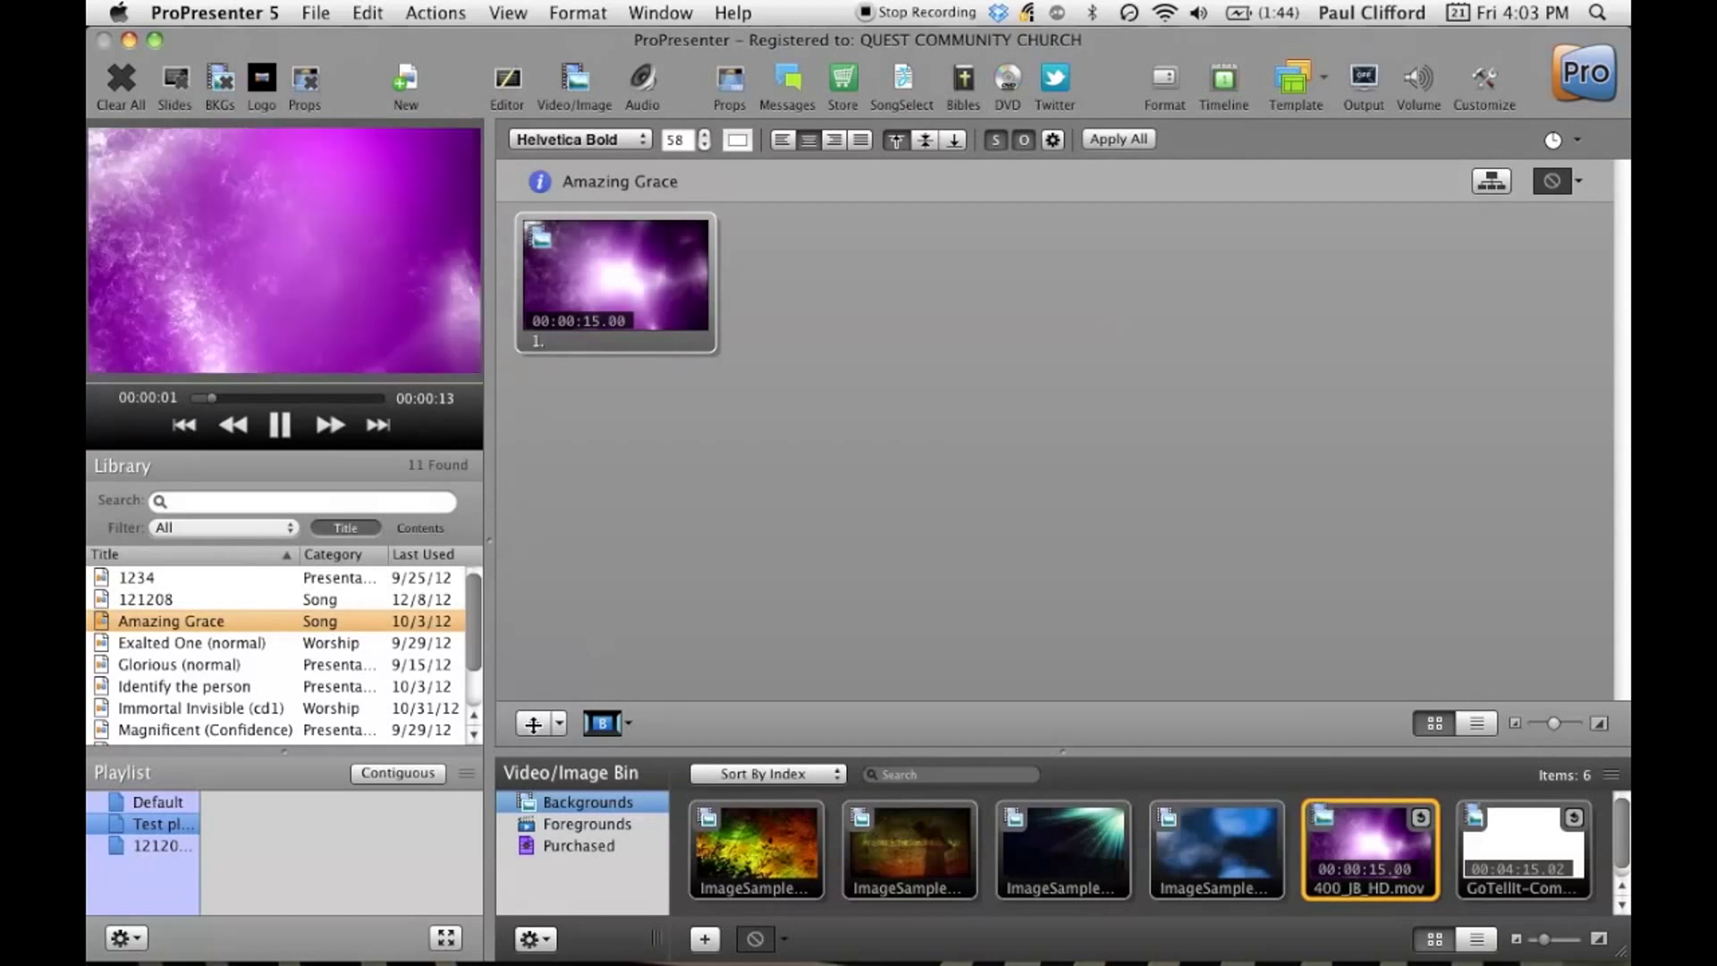
# Step: Add a blank second slide after slide 1
pyautogui.click(533, 724)
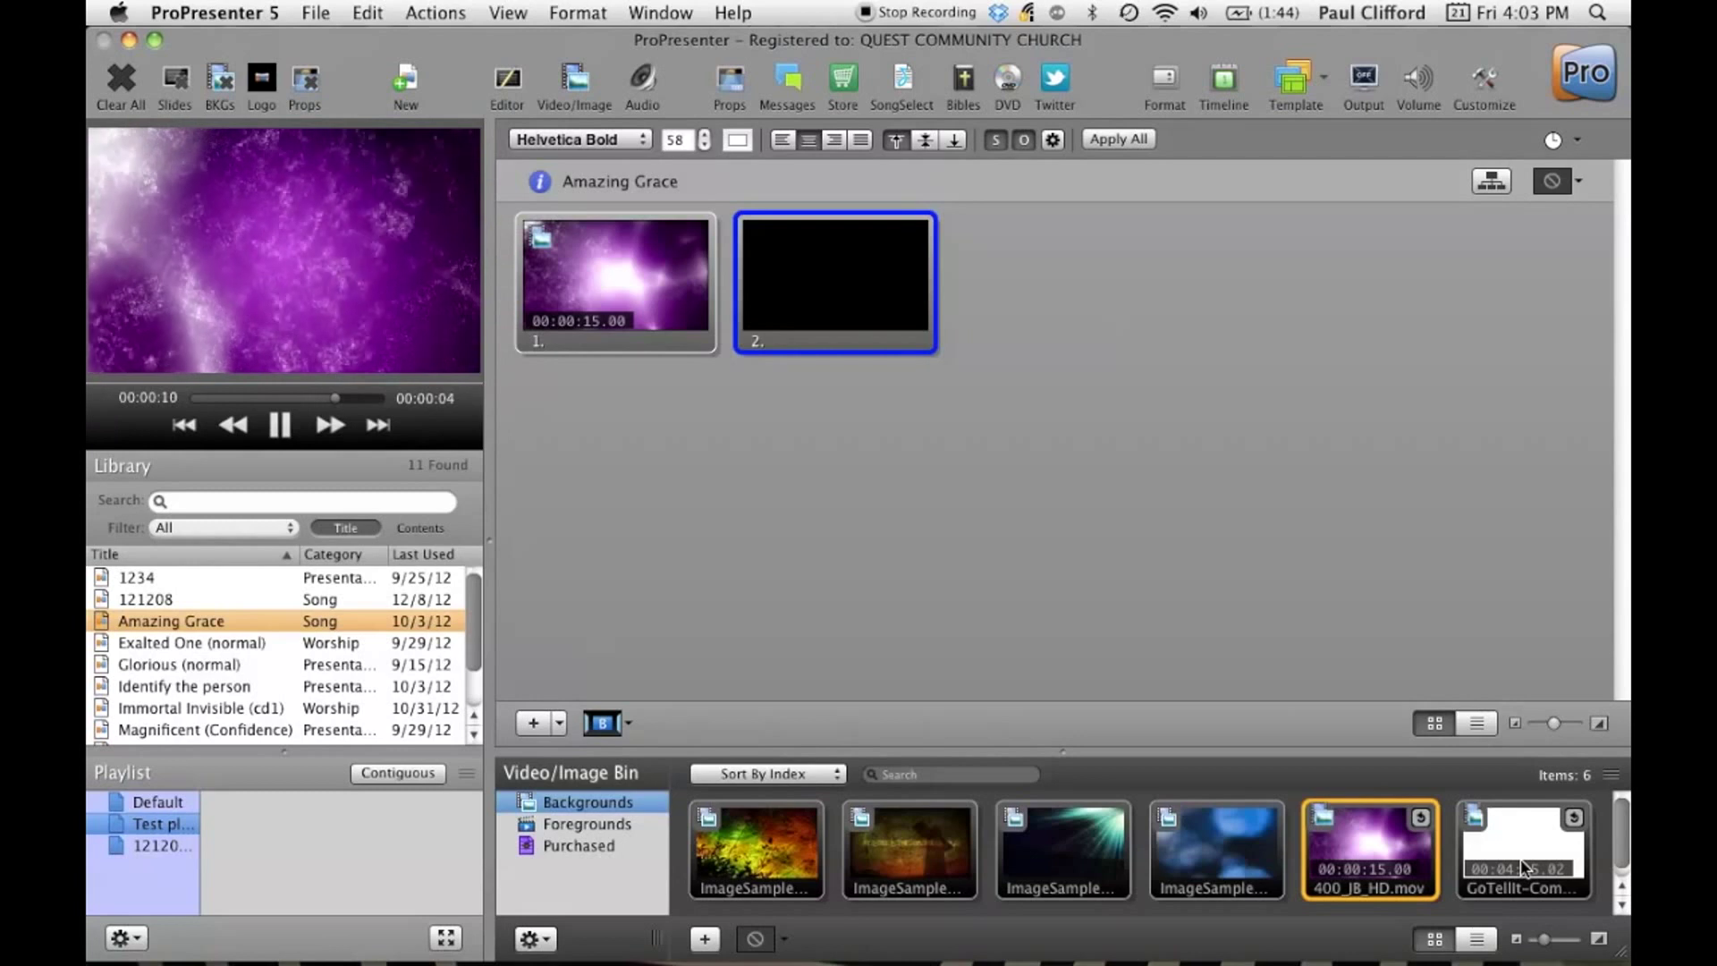
# Step: Place the GoTellIt video on slide 2 as its background
pyautogui.moveTo(1522, 866); pyautogui.dragTo(816, 306)
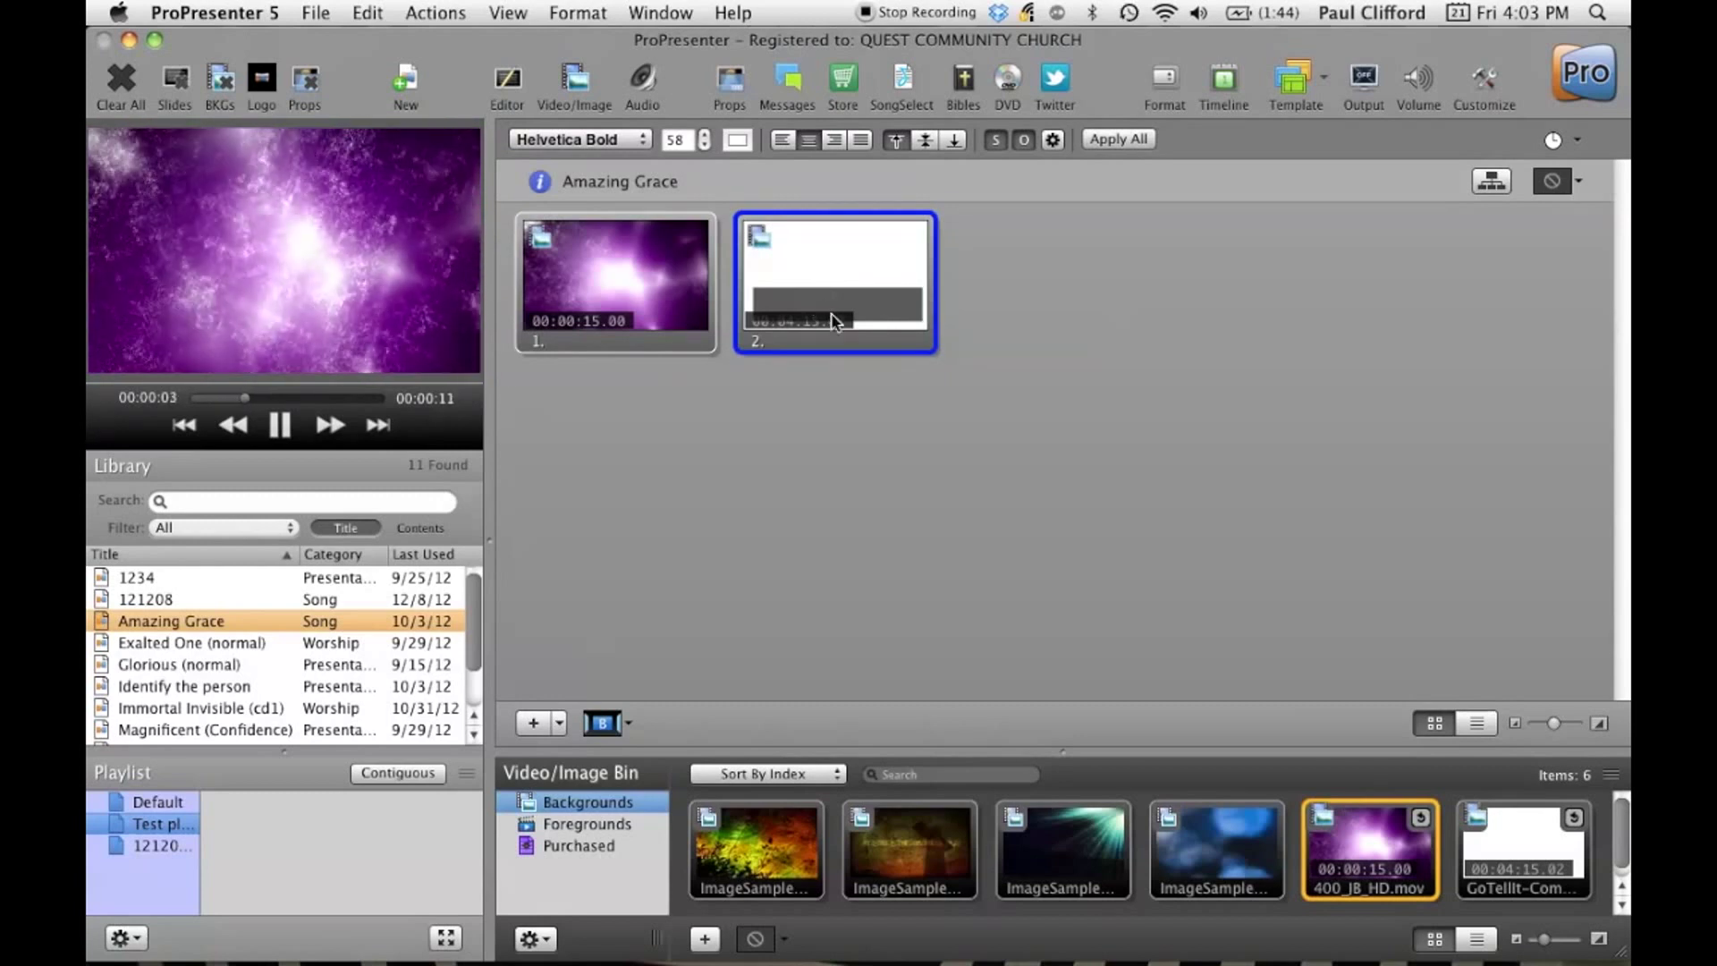
# Step: Trigger slide 2 so the 4:15 GoTellIt video plays in the preview
pyautogui.click(810, 263)
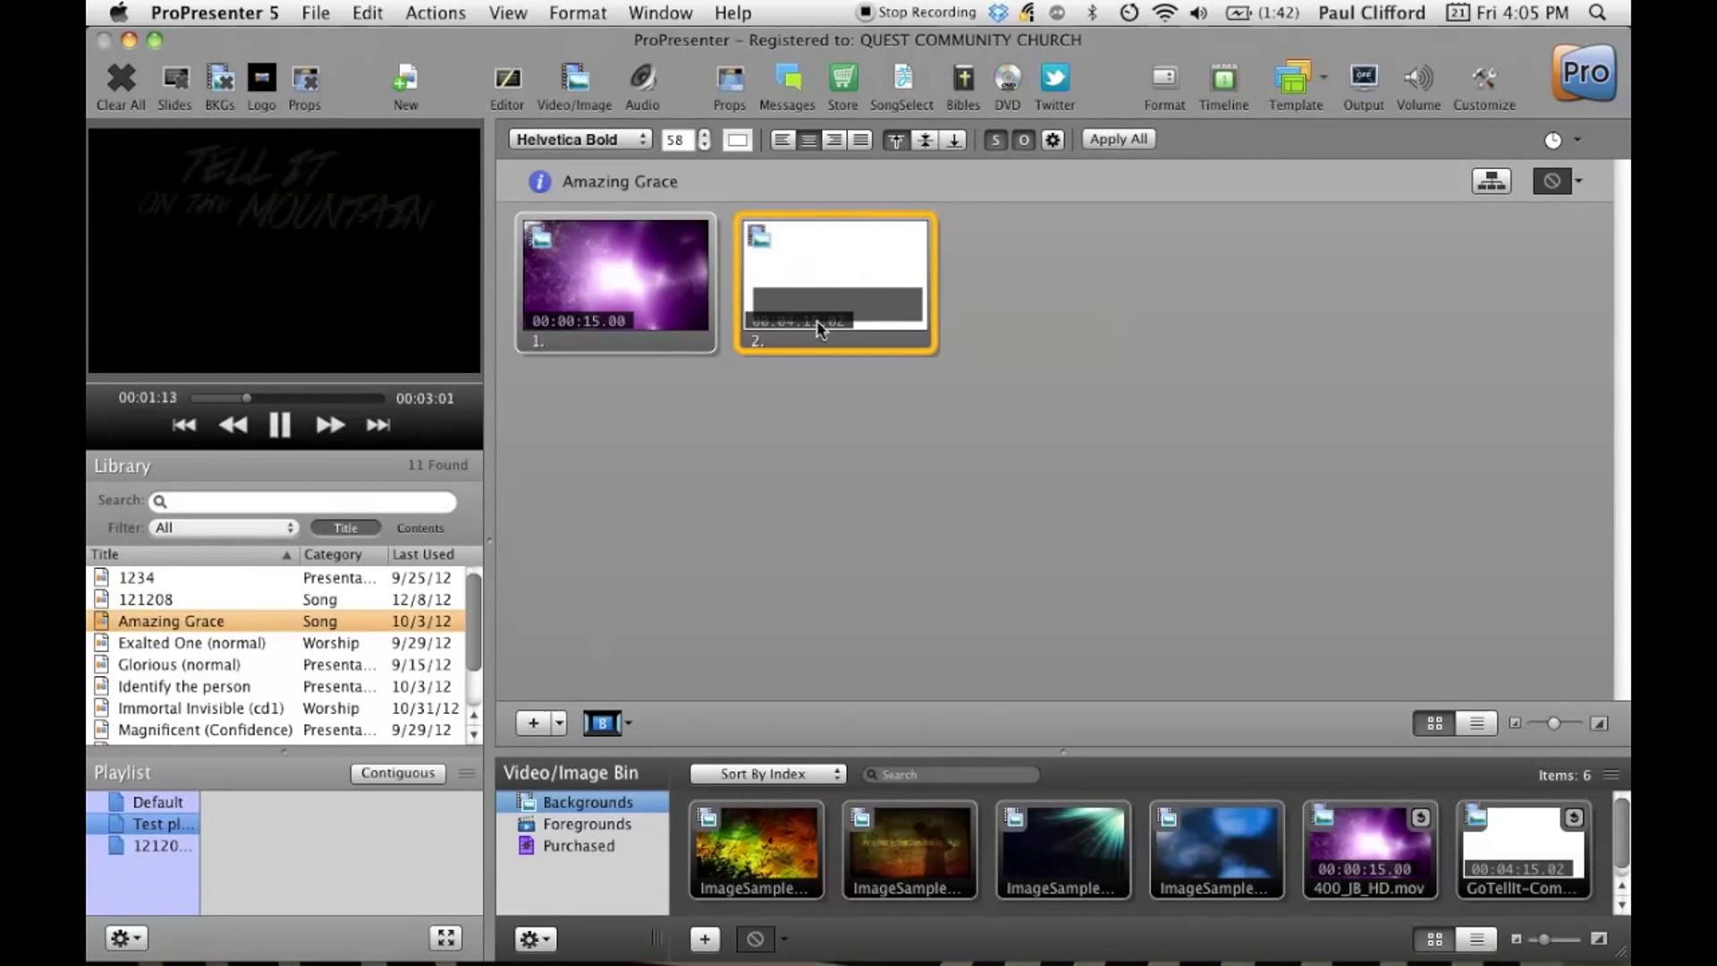
pyautogui.click(279, 427)
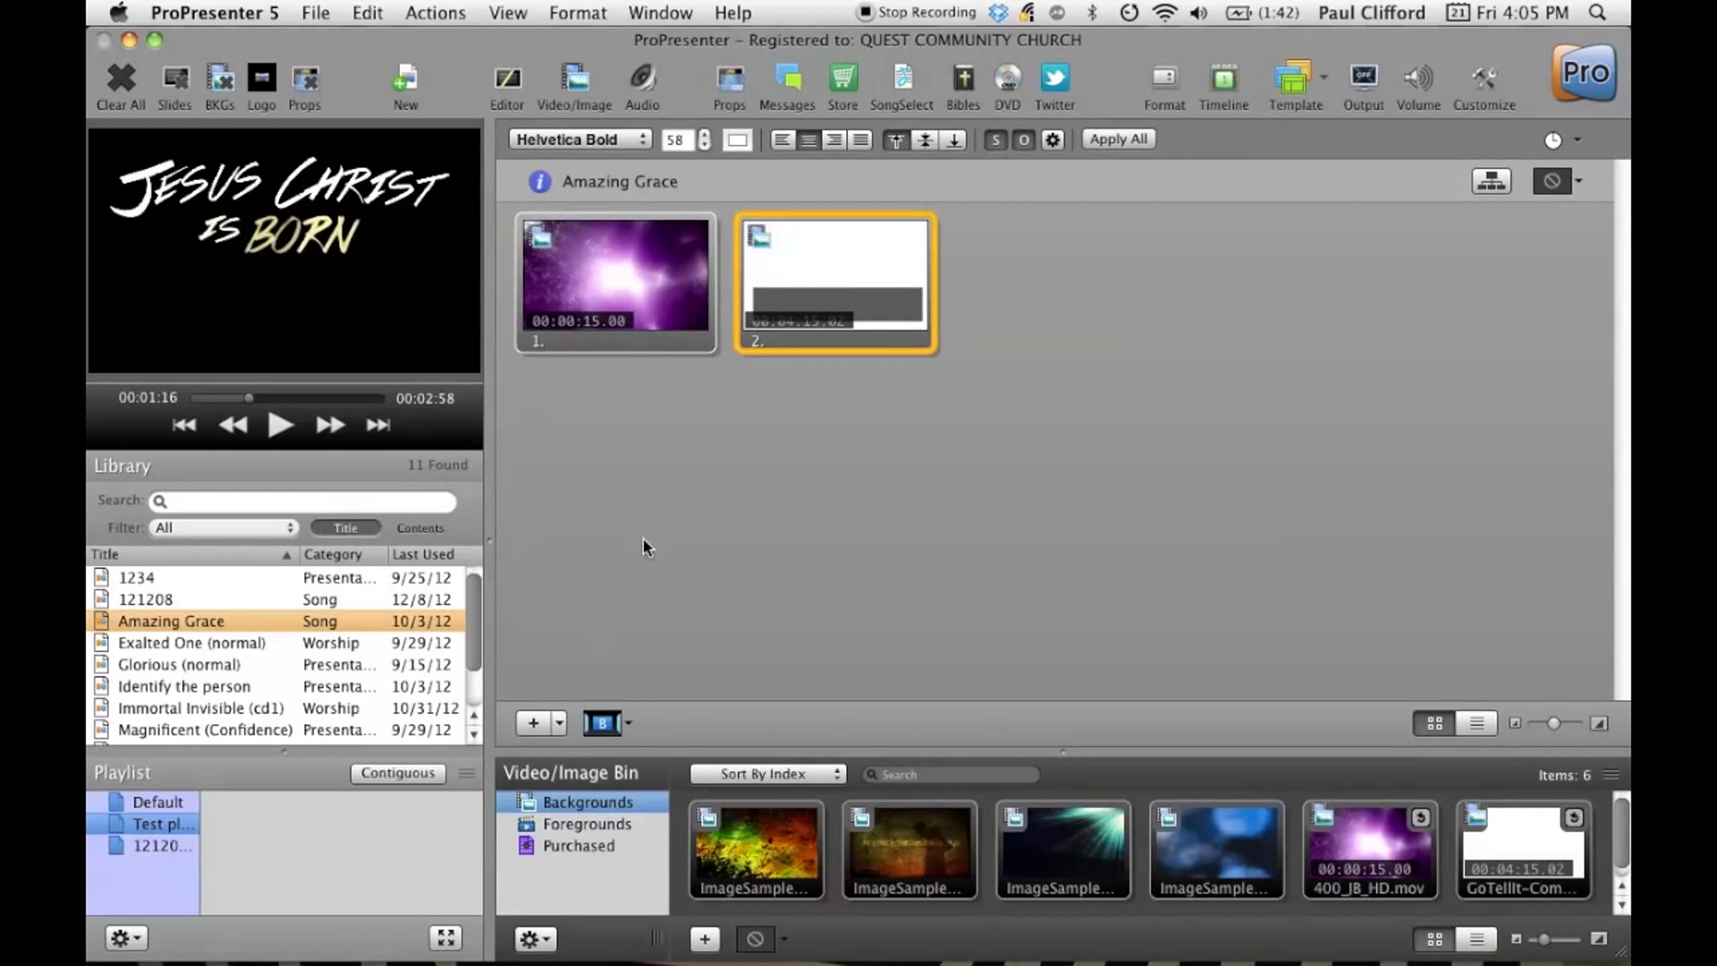
# Step: Add a blank slide, move it ahead of the GoTellIt slide, and edit it
pyautogui.click(534, 723)
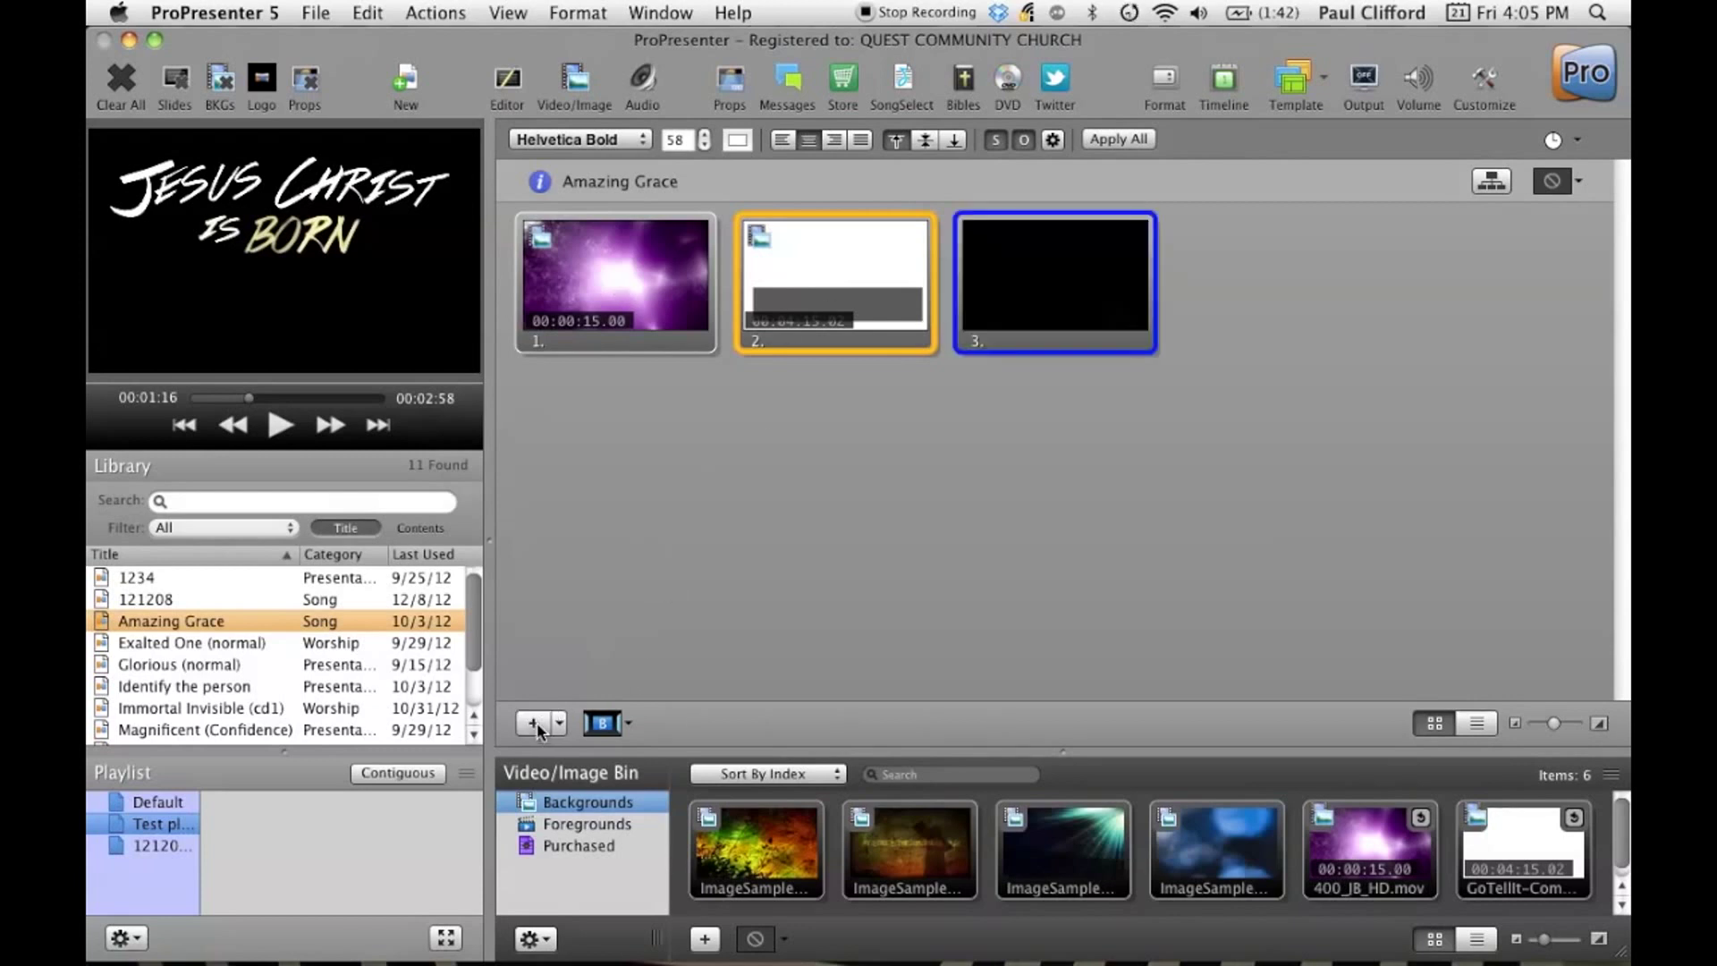
pyautogui.moveTo(1030, 329); pyautogui.dragTo(751, 322)
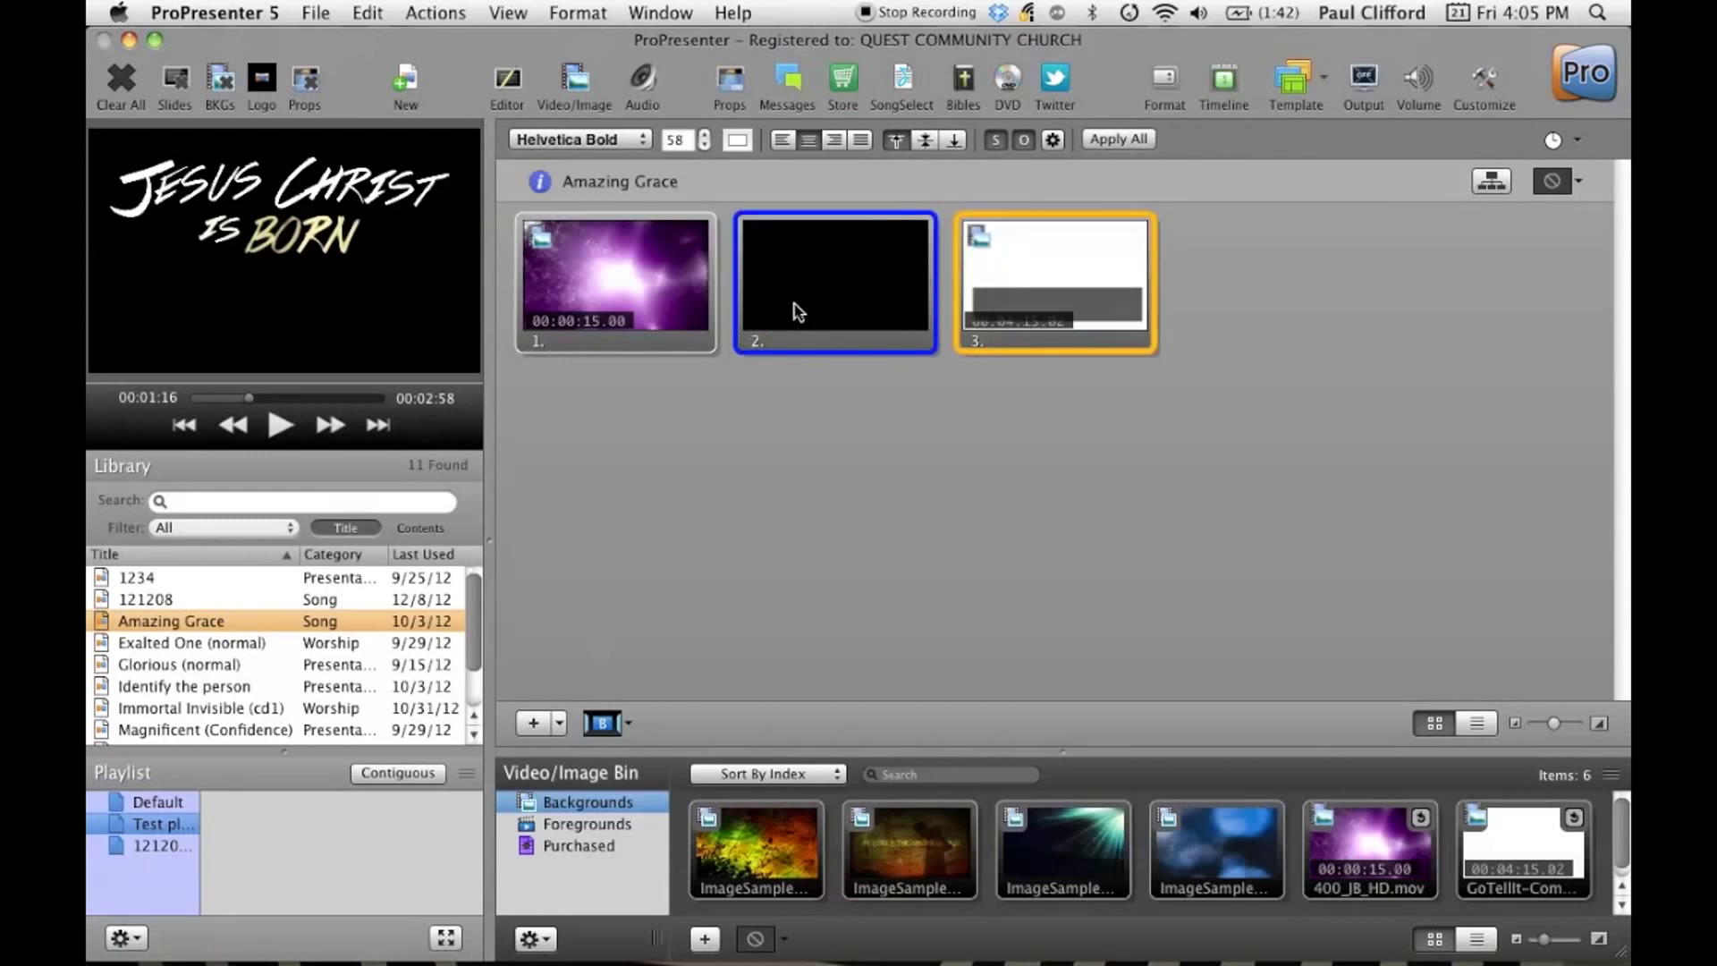
pyautogui.rightClick(797, 310)
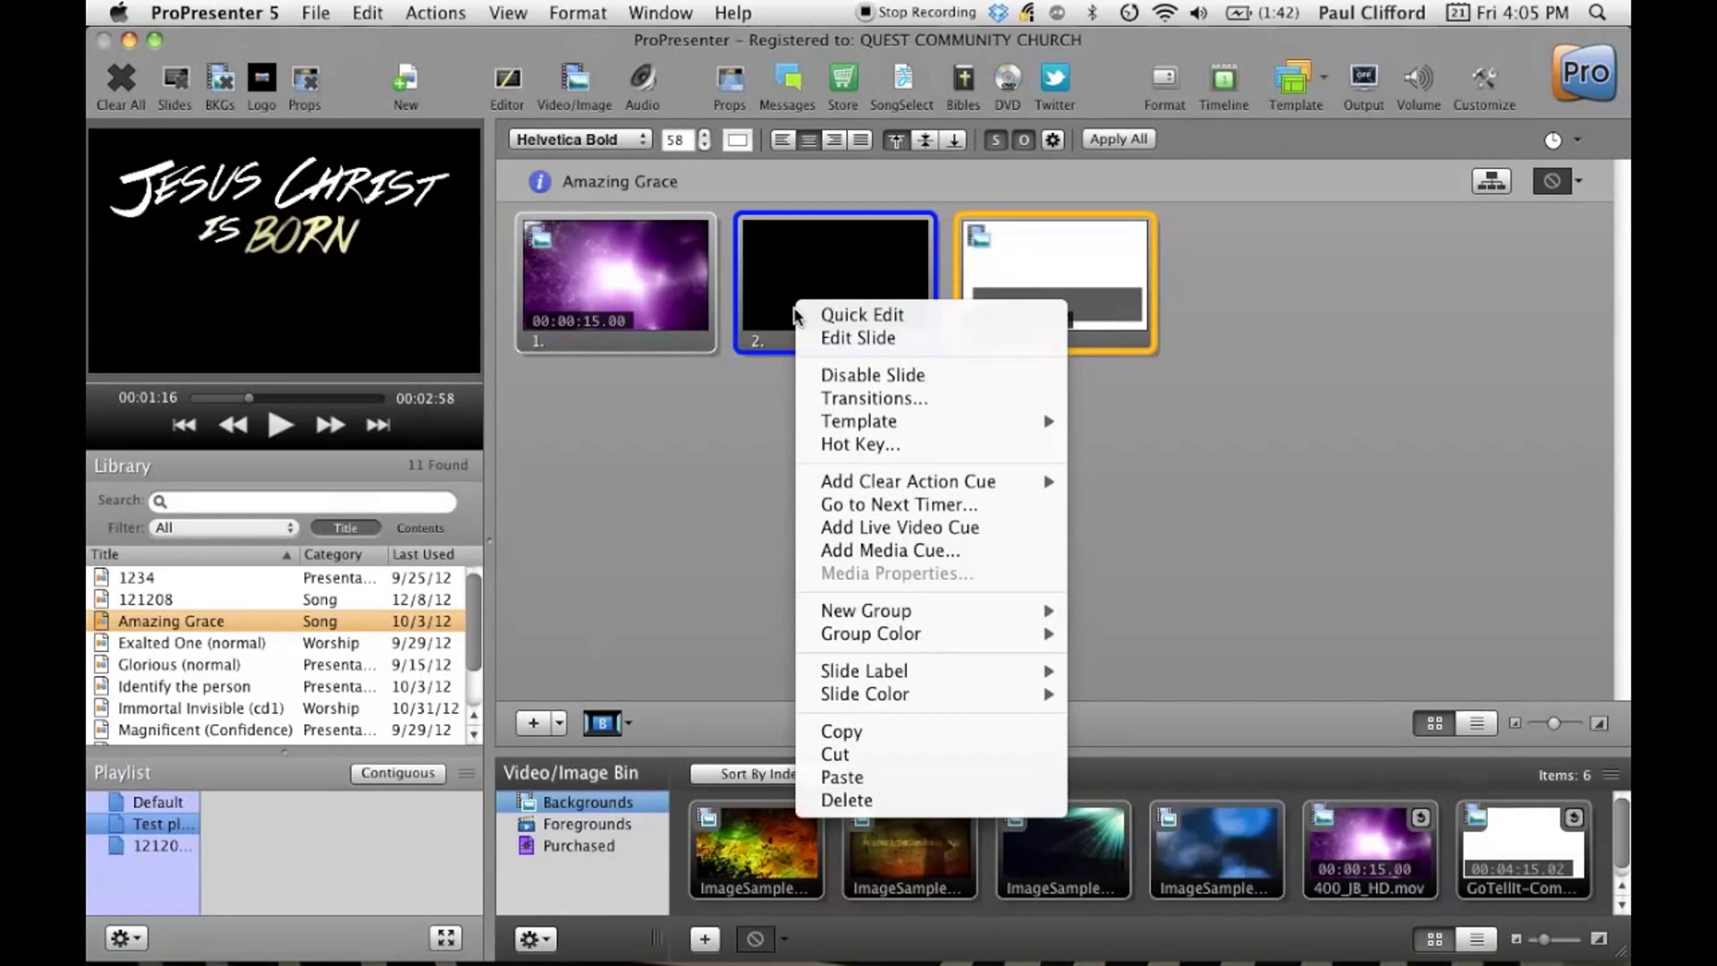
pyautogui.click(888, 344)
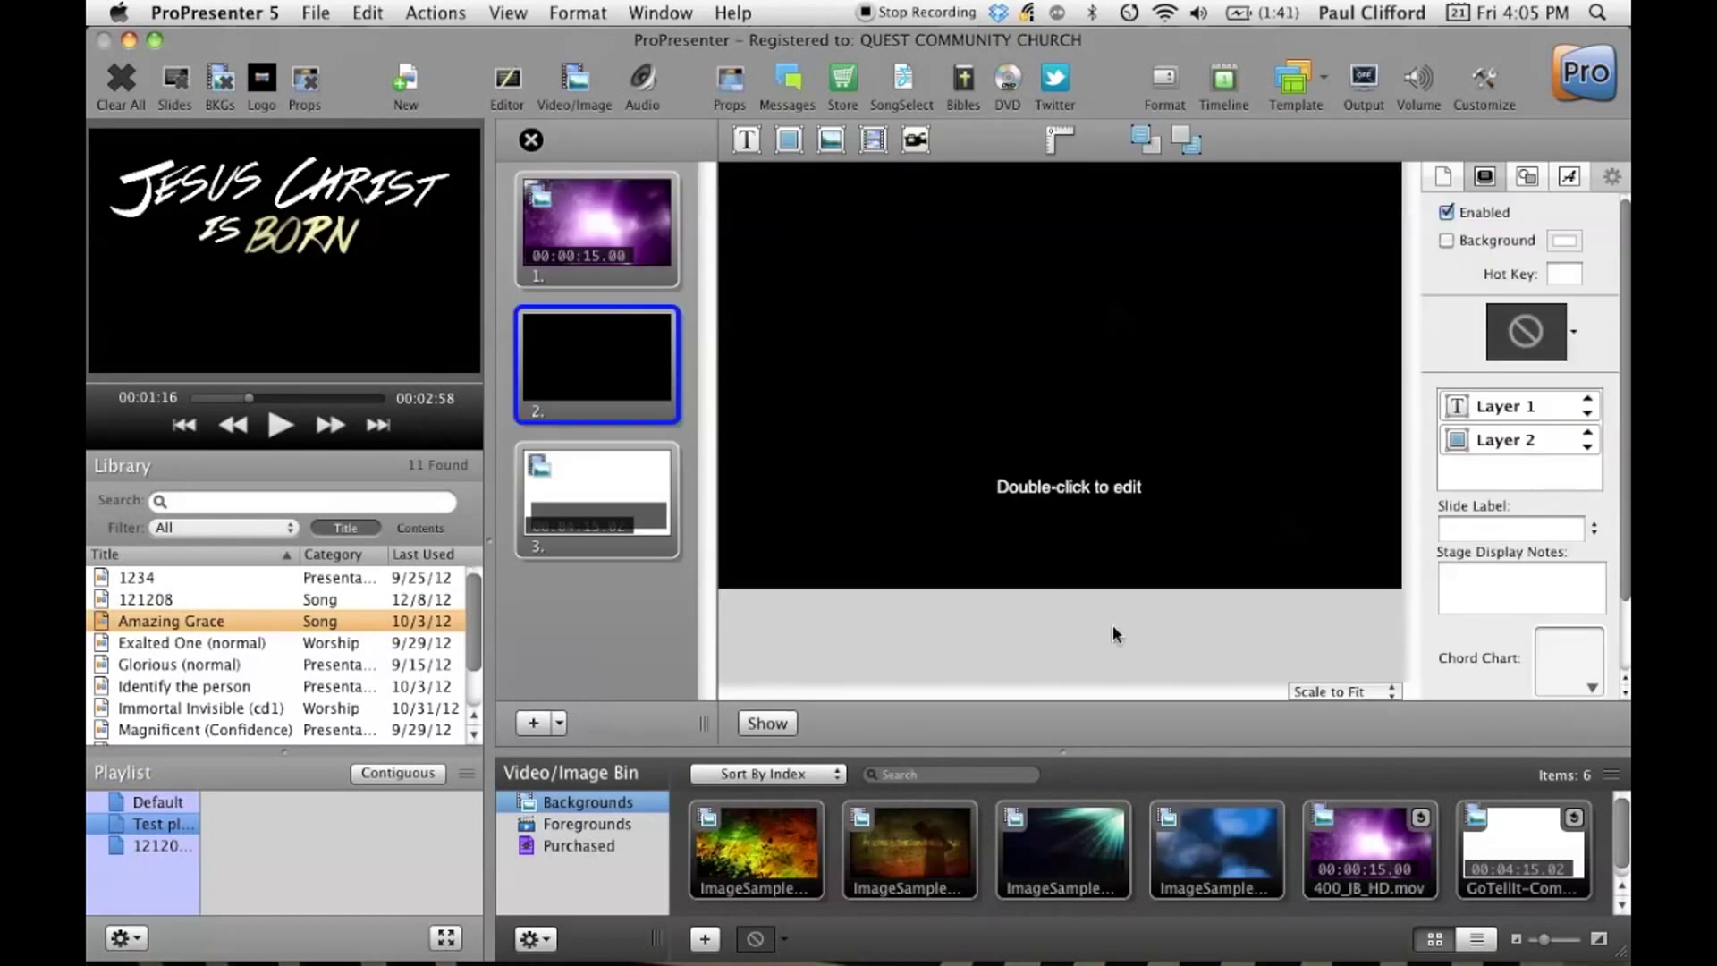
# Step: Insert a video element using GoTellIt-ComboVersion1.mov from the Aslan's Country drive
pyautogui.click(867, 145)
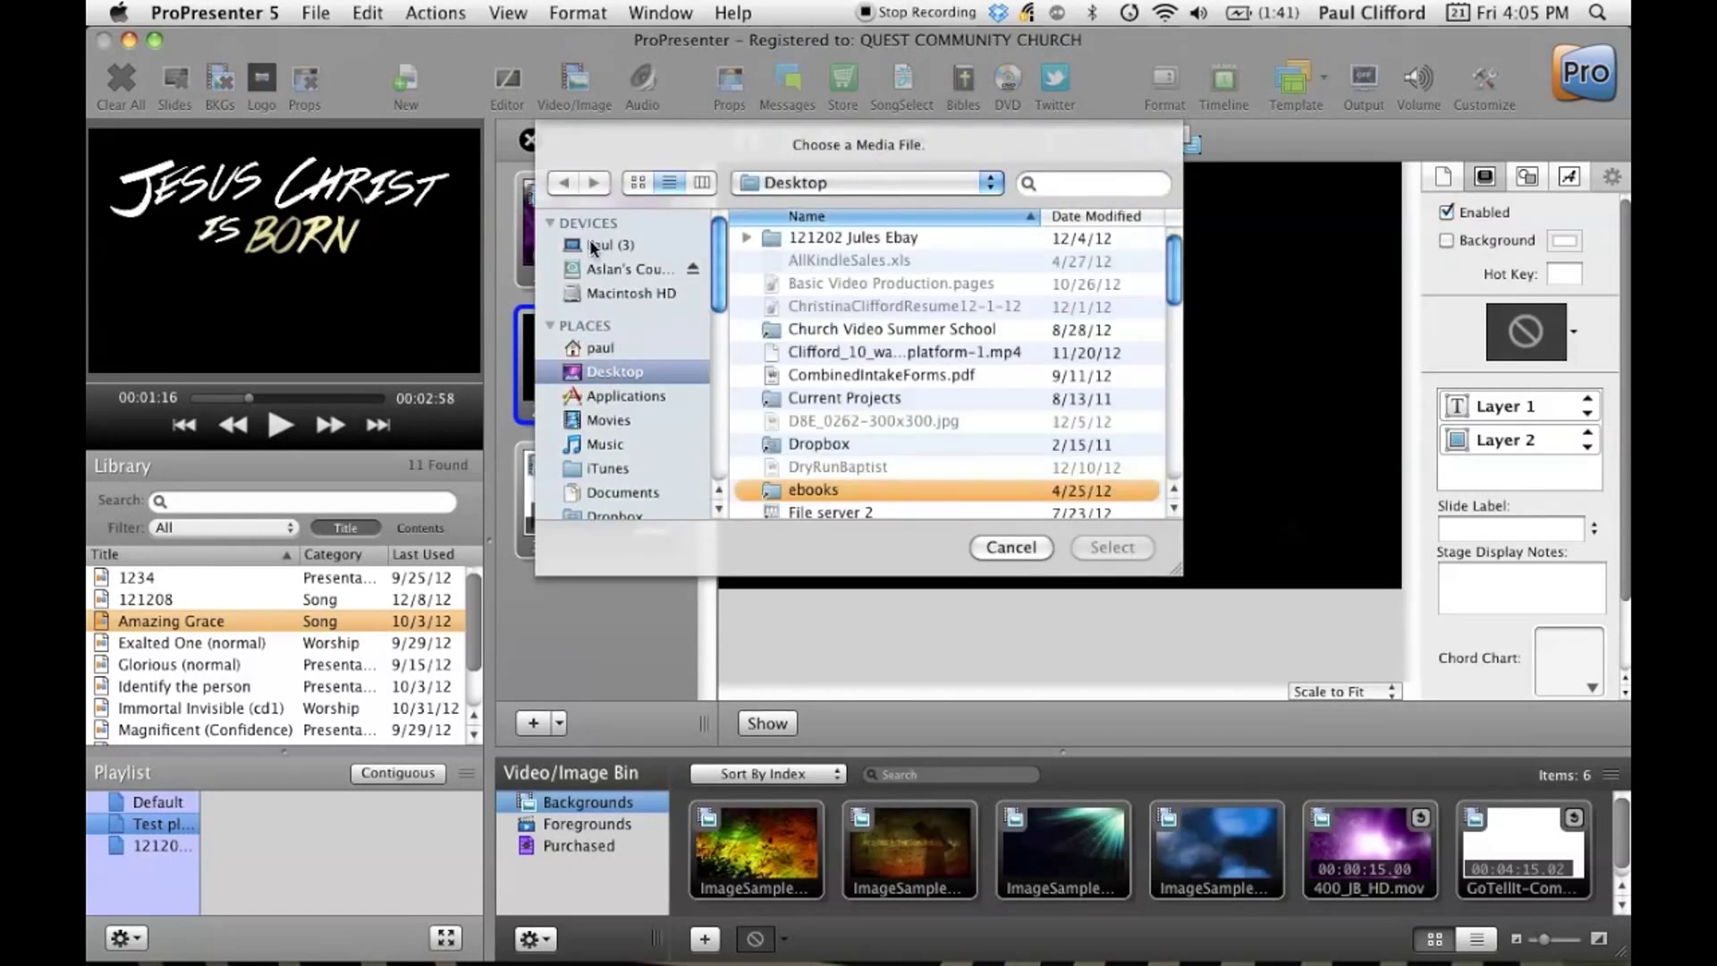
pyautogui.click(612, 270)
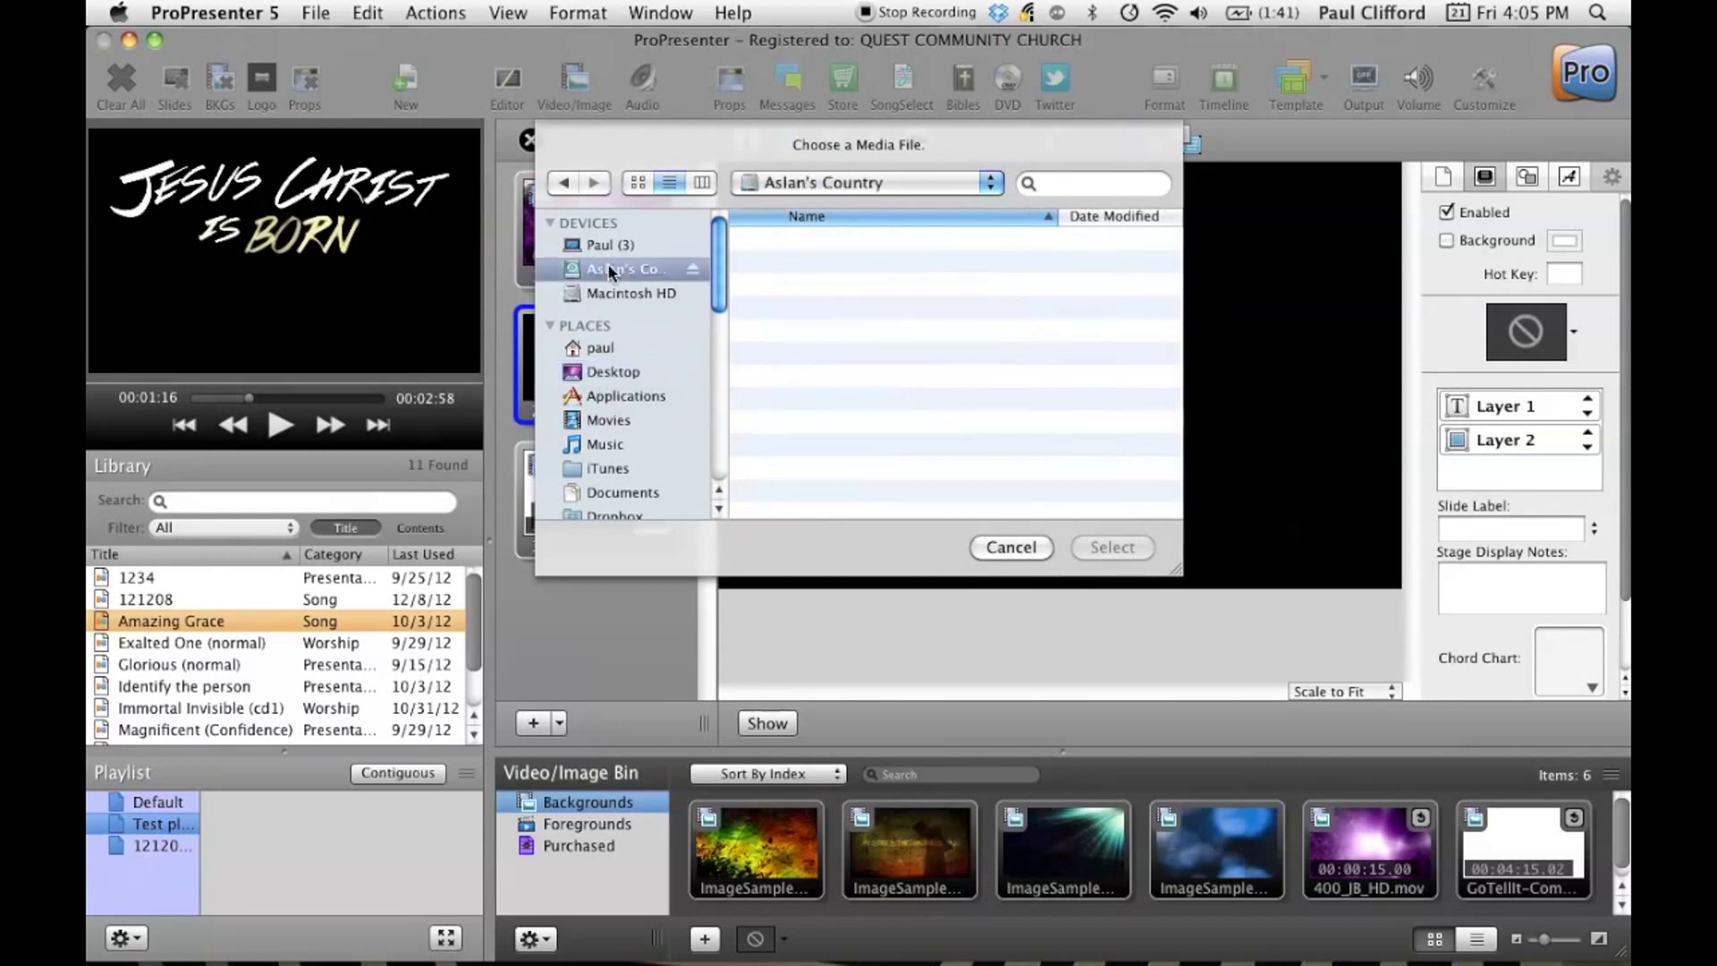
pyautogui.scroll(-2, 861, 370)
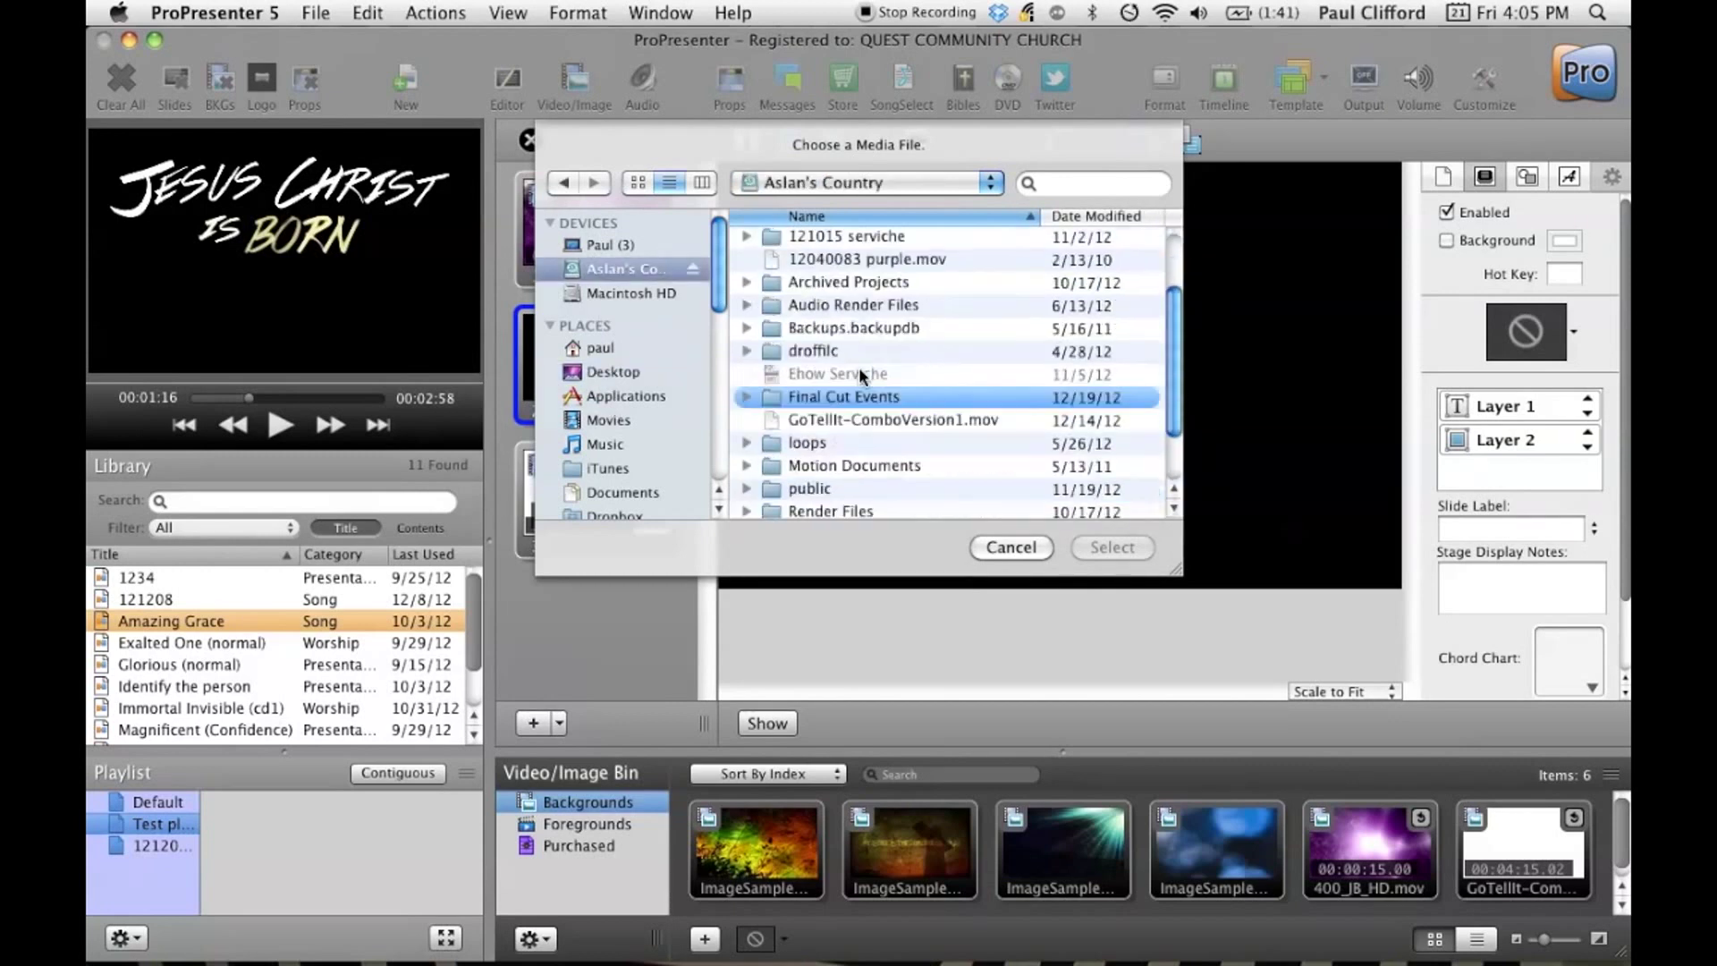
pyautogui.scroll(-2, 859, 374)
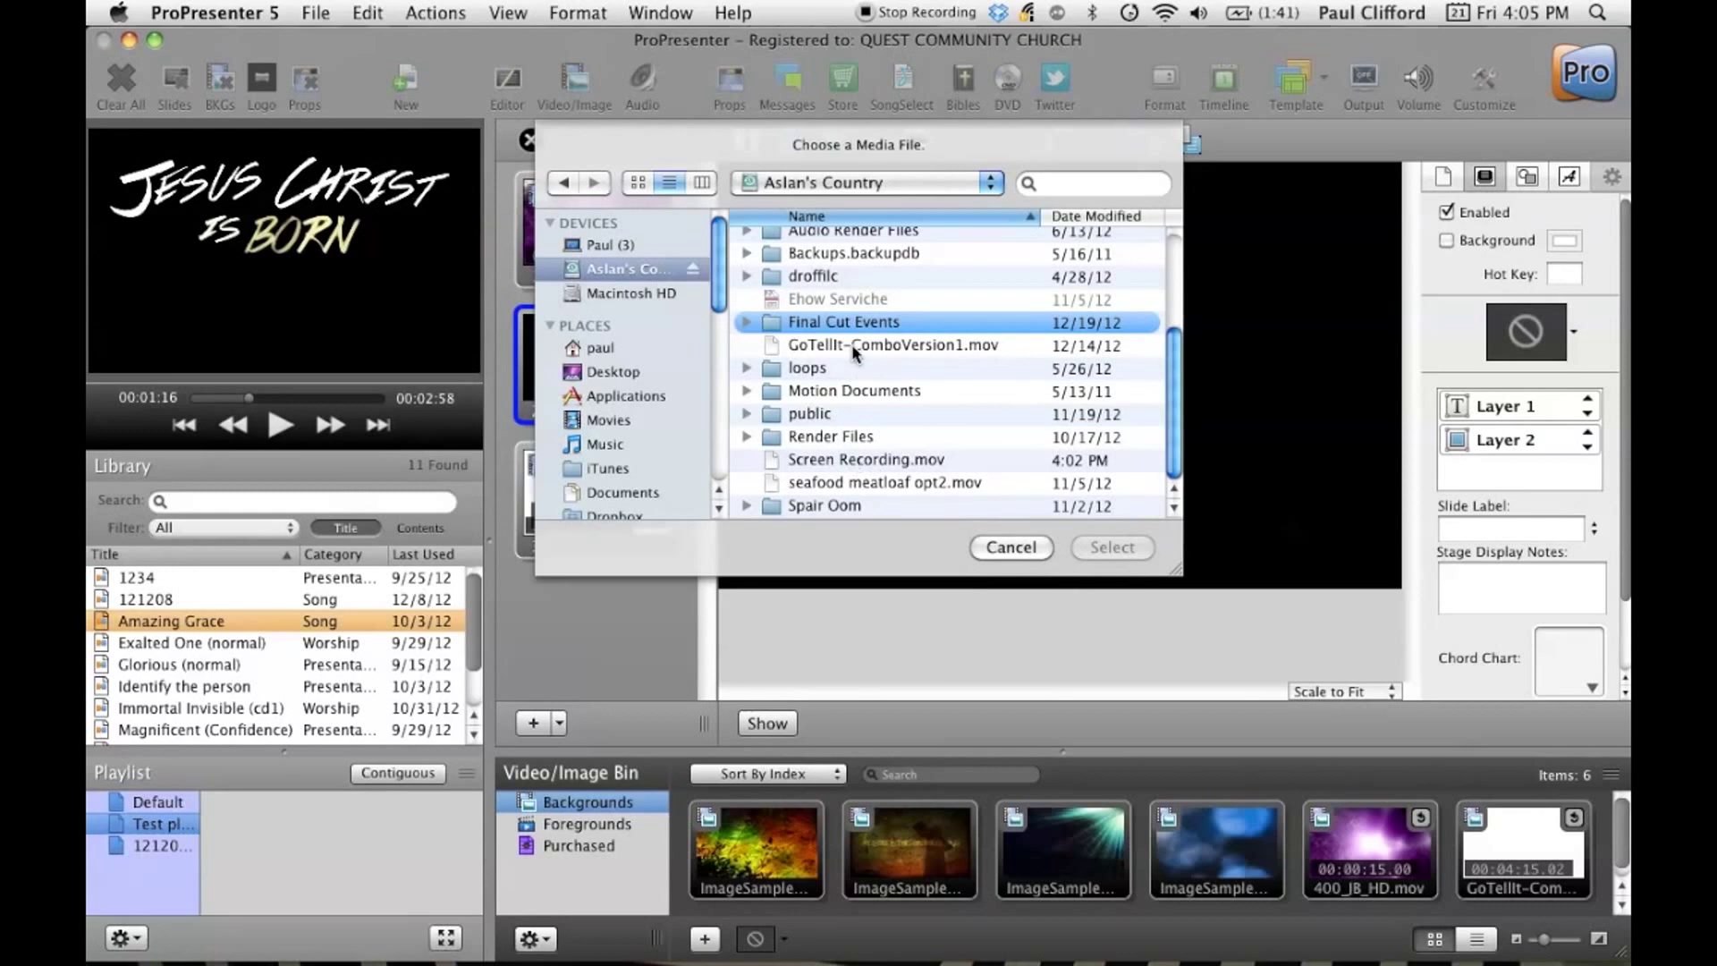
pyautogui.click(855, 347)
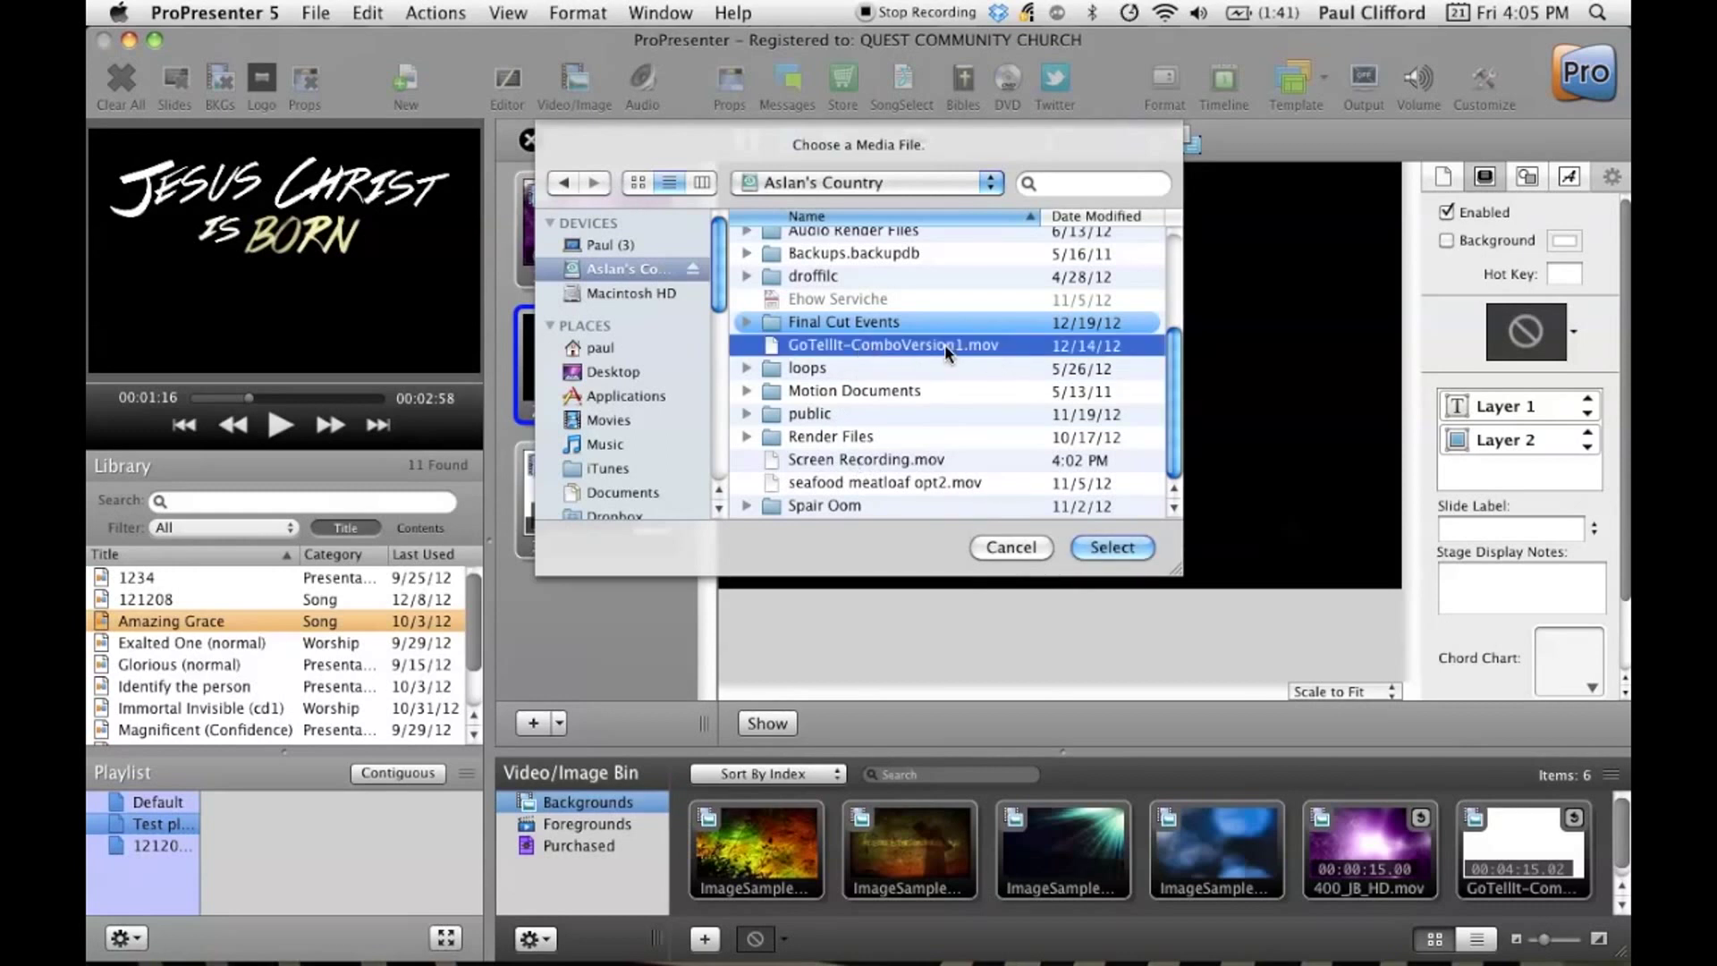
pyautogui.click(1110, 546)
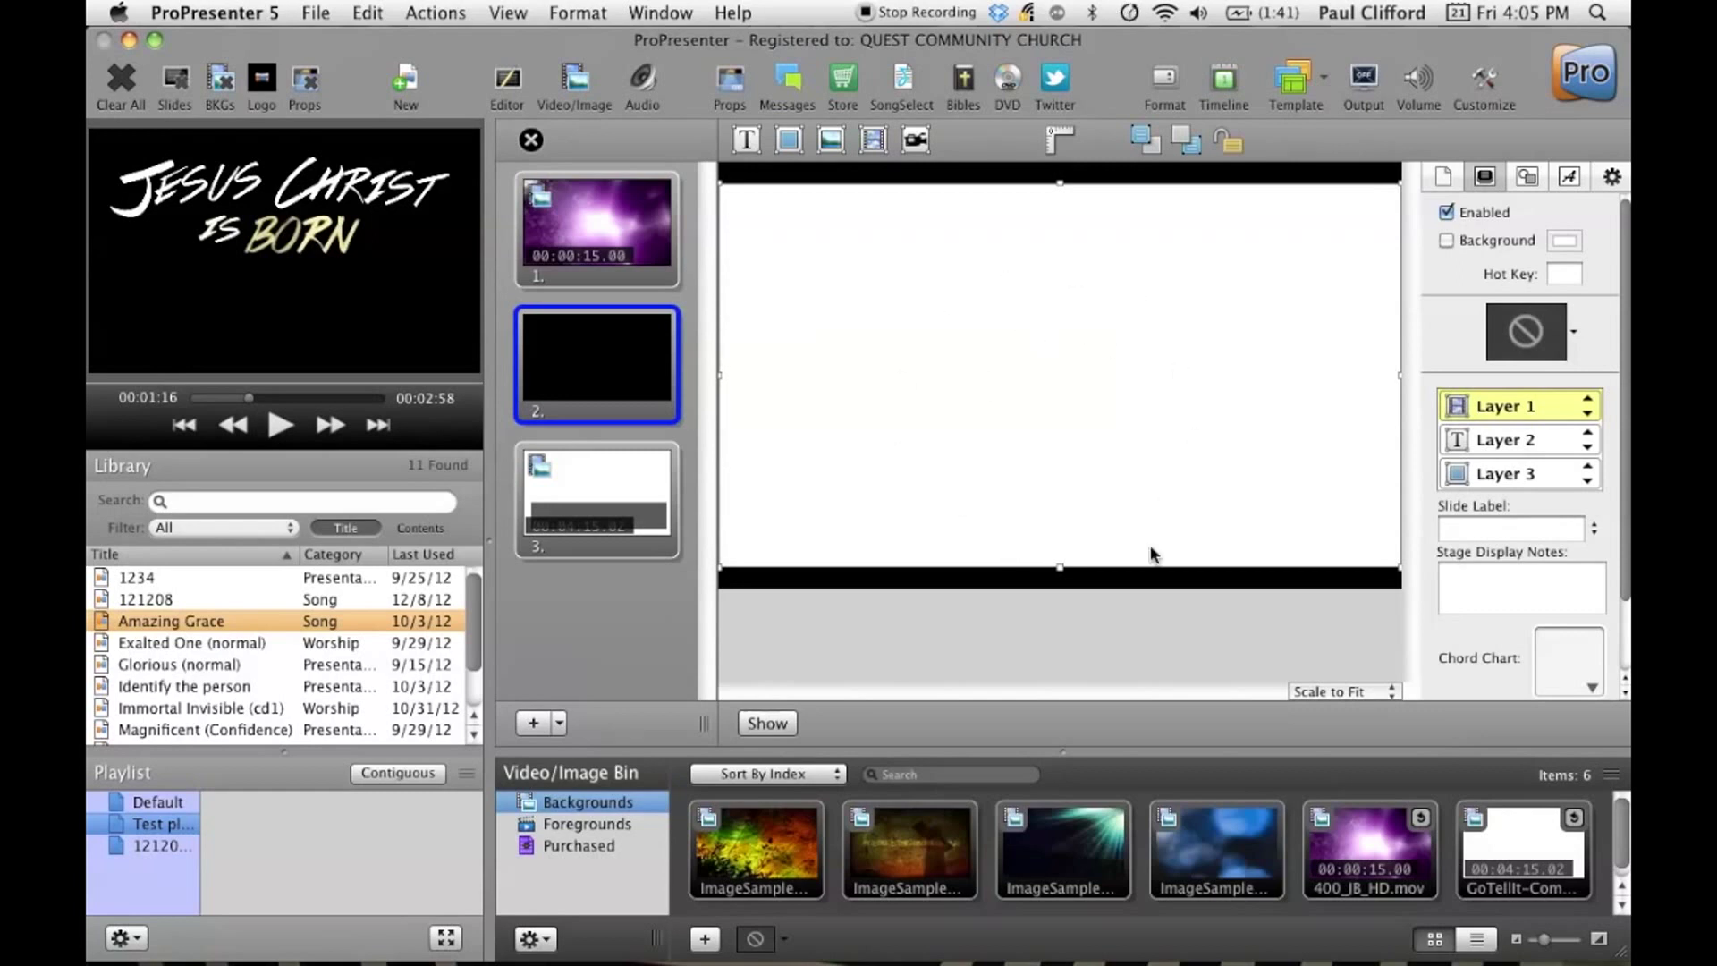
# Step: Inspect slide 2's layers through the inspector's text, shape, document and slide tabs
pyautogui.click(1542, 481)
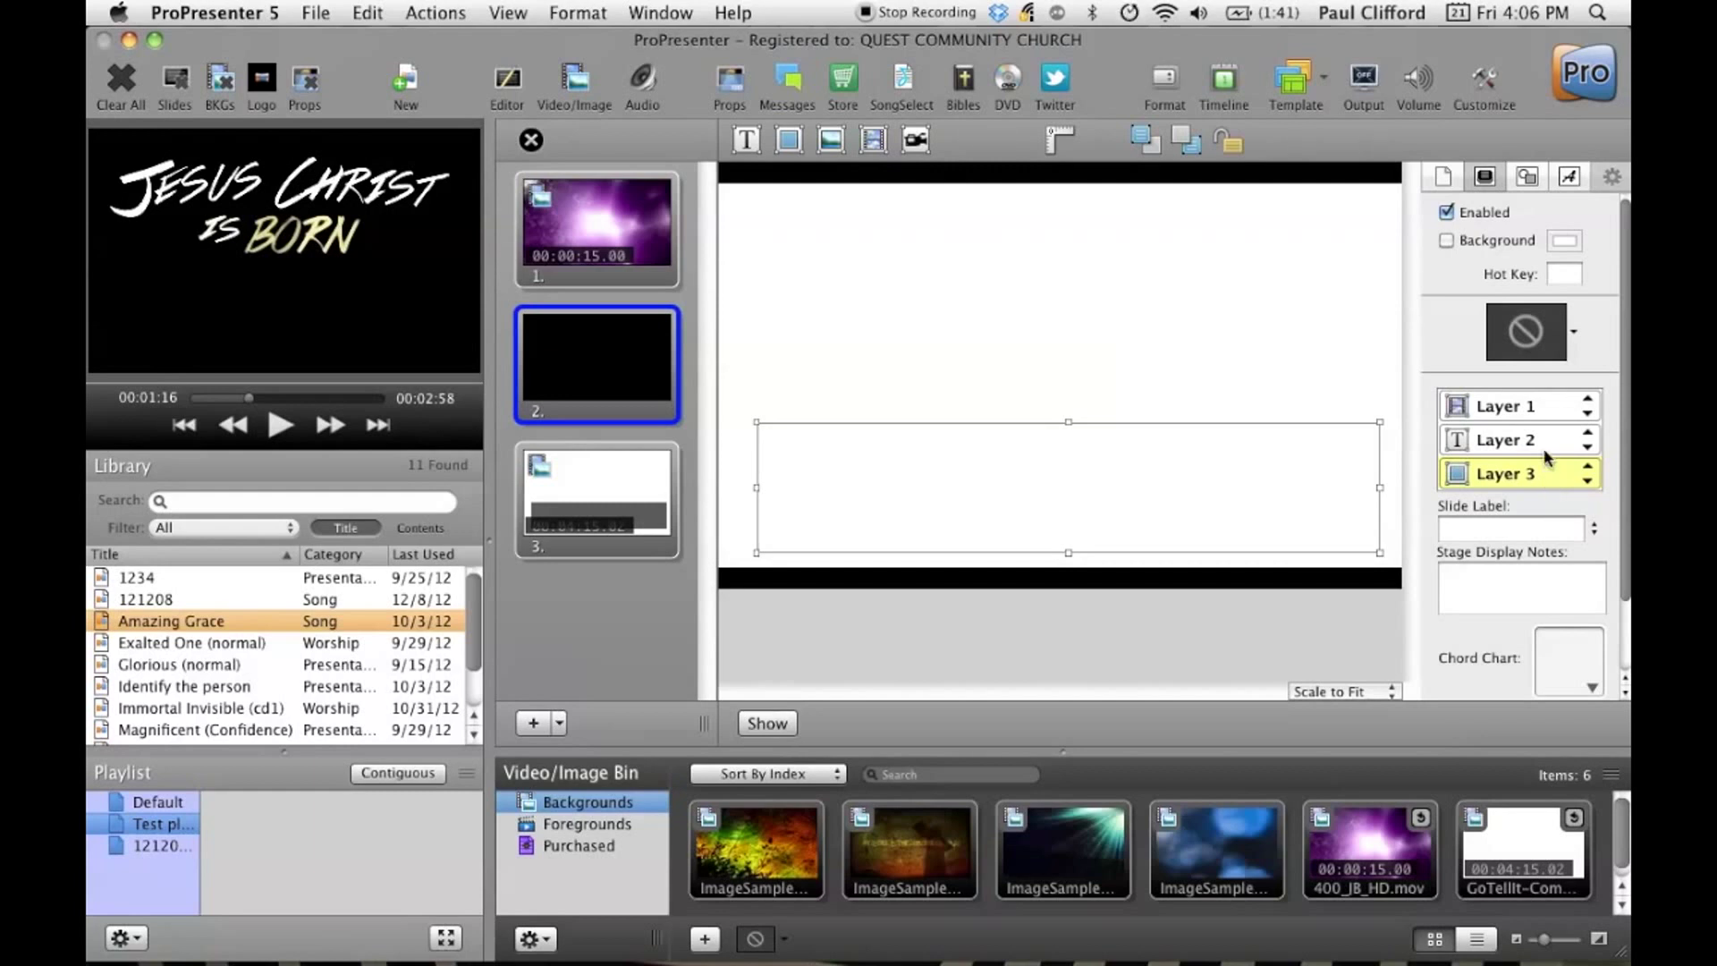
pyautogui.click(1546, 447)
pyautogui.click(1551, 476)
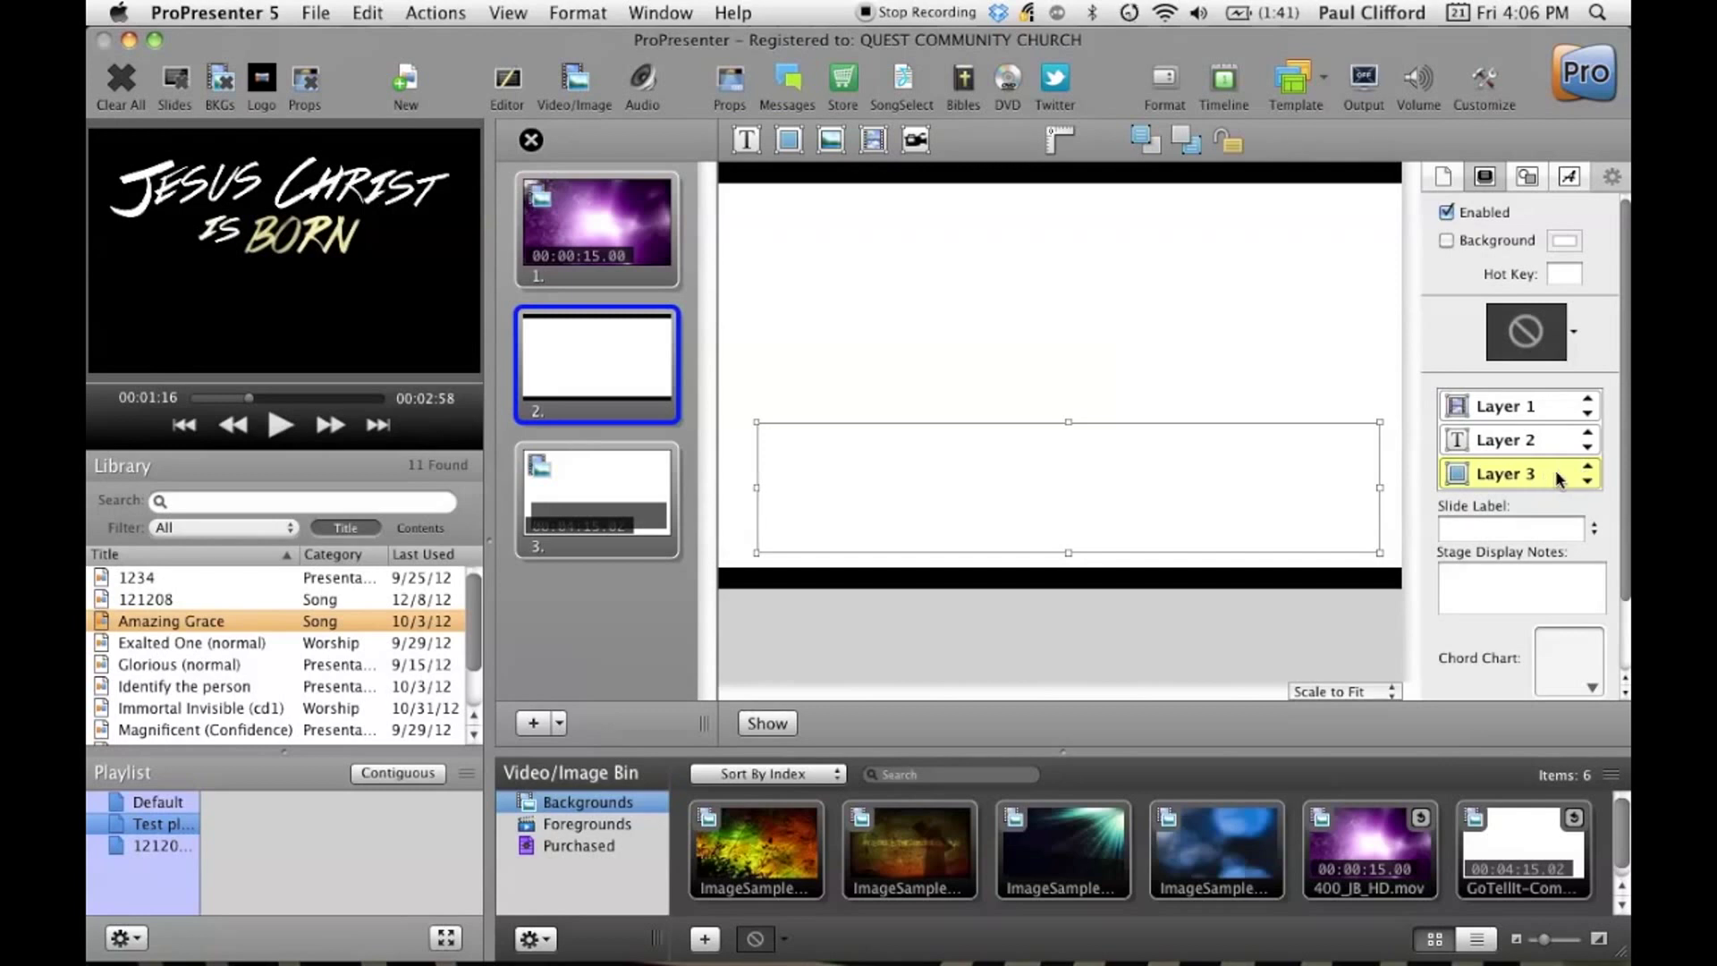
pyautogui.click(1570, 177)
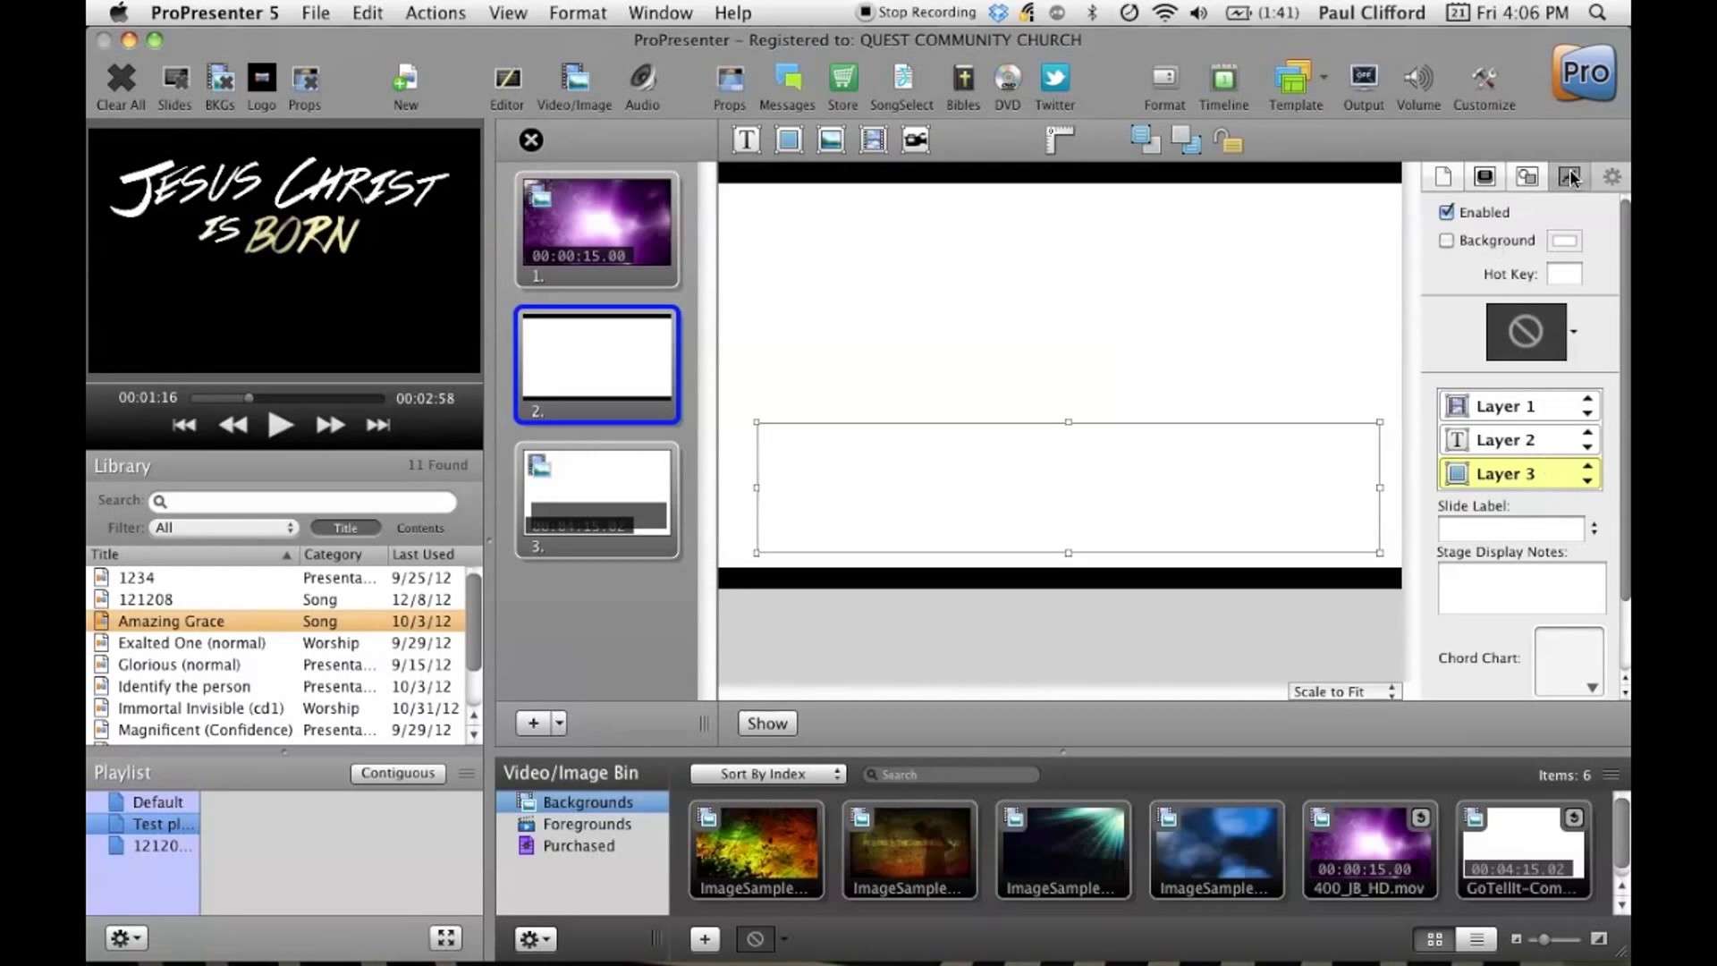
pyautogui.click(1488, 178)
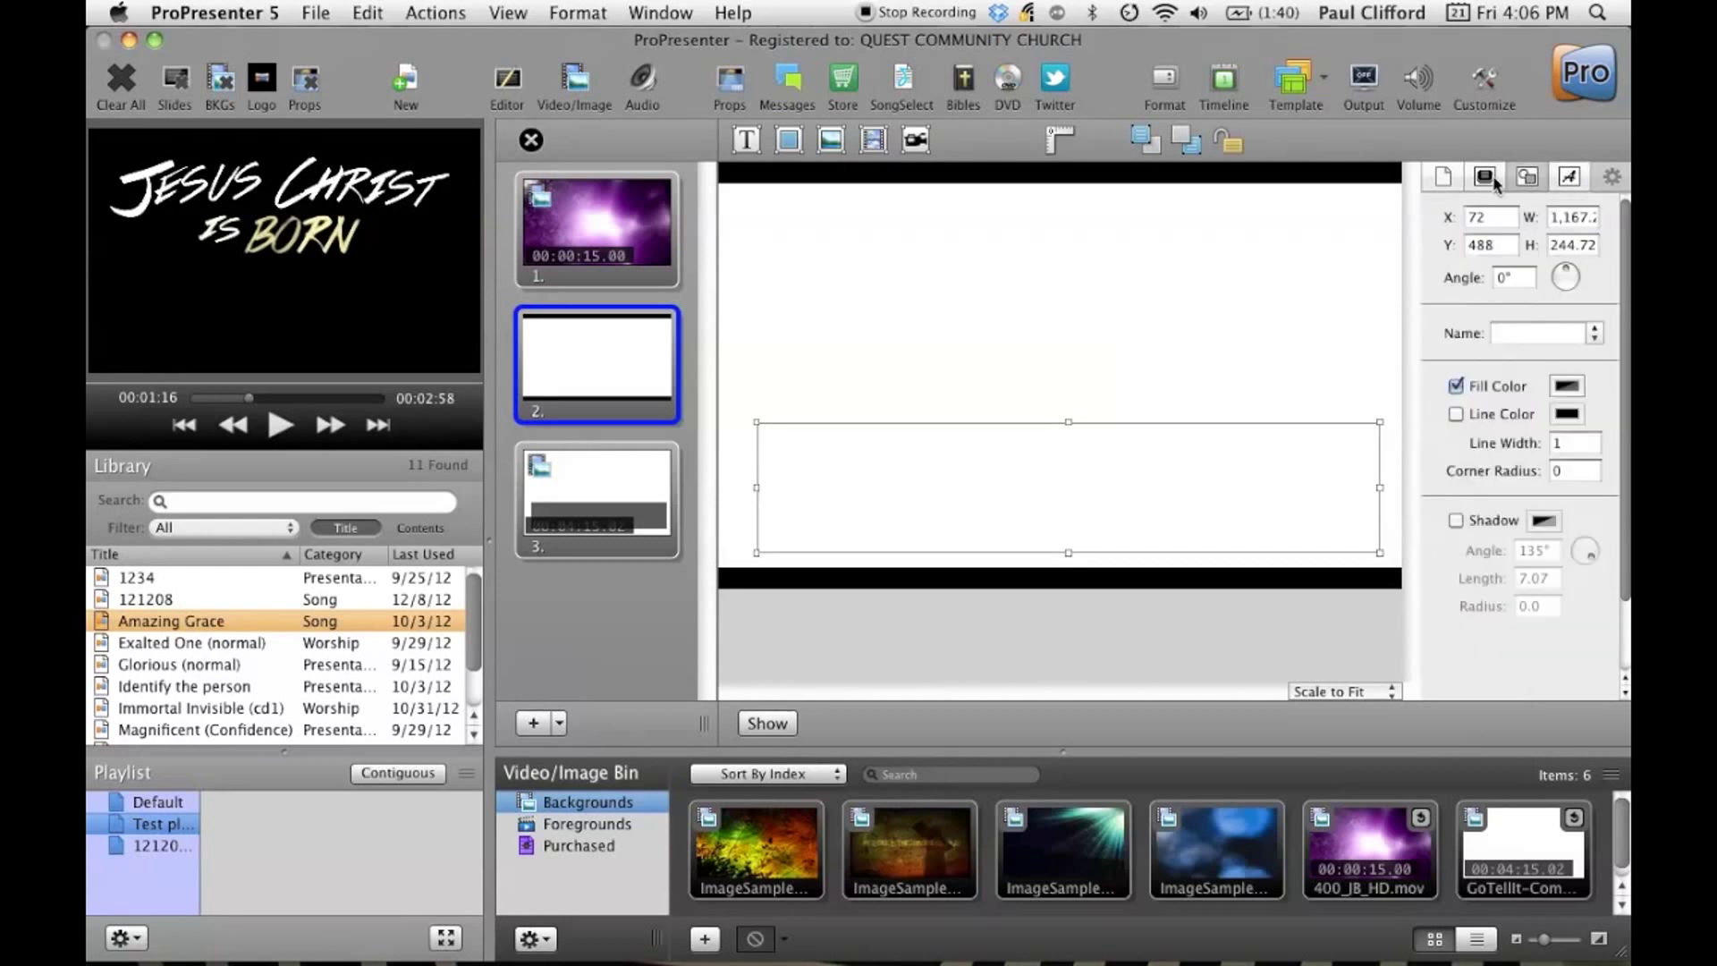
pyautogui.click(1439, 177)
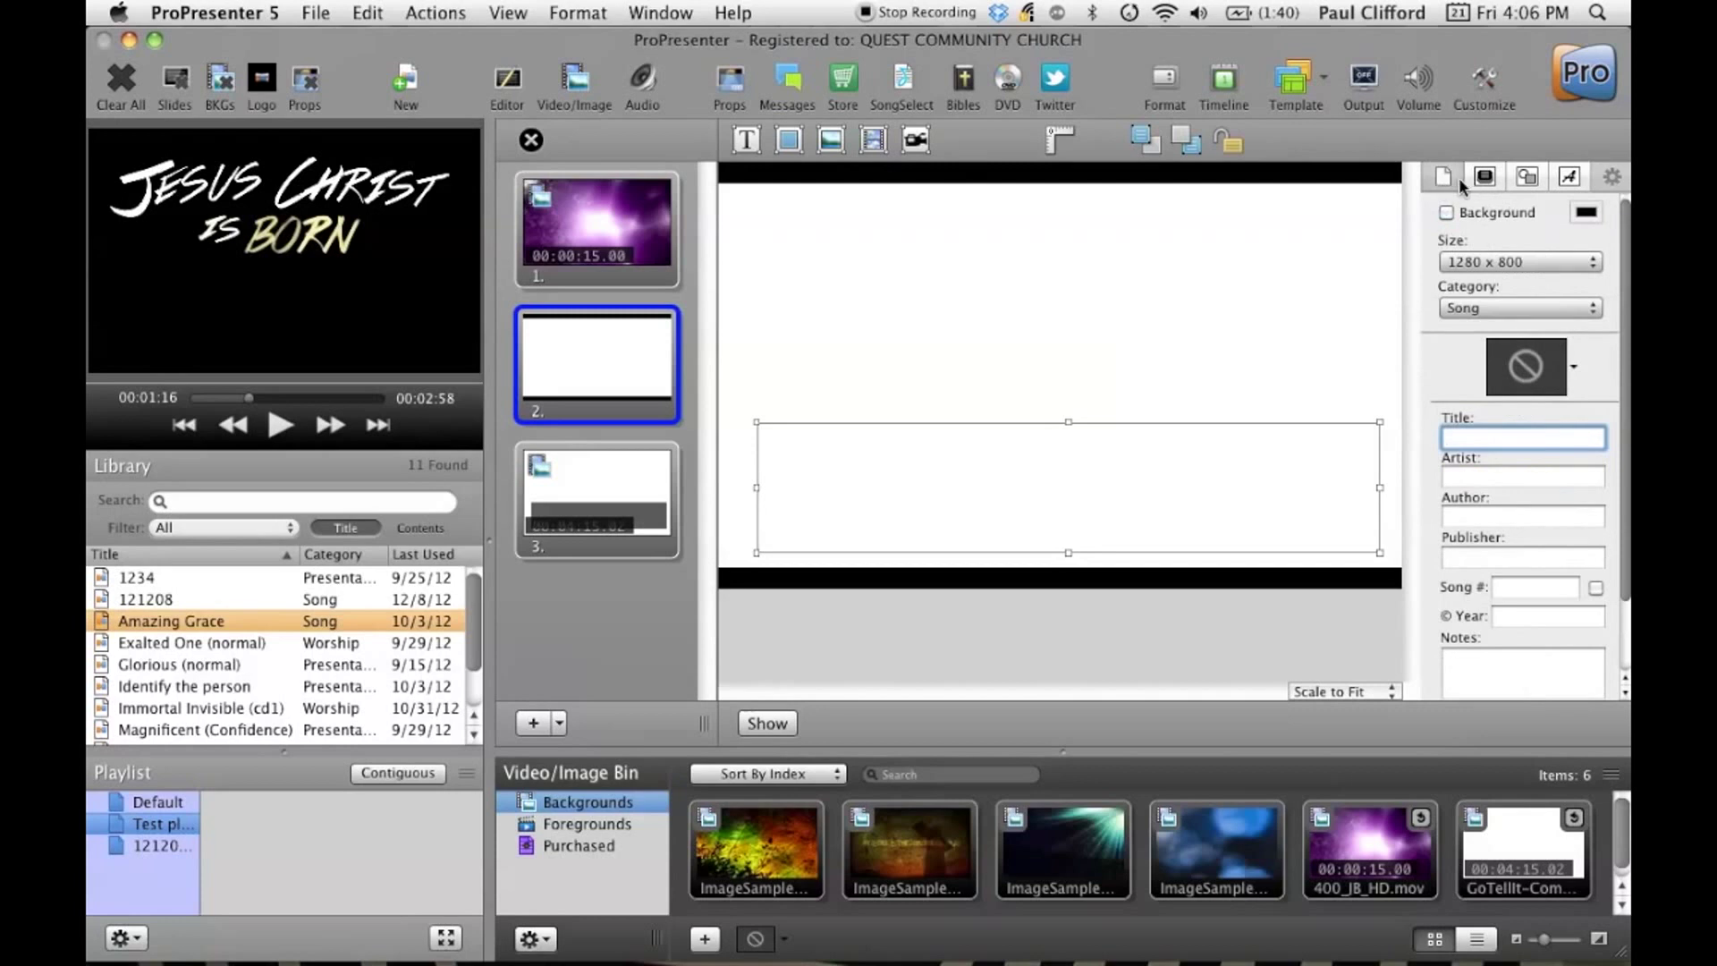
pyautogui.click(1483, 178)
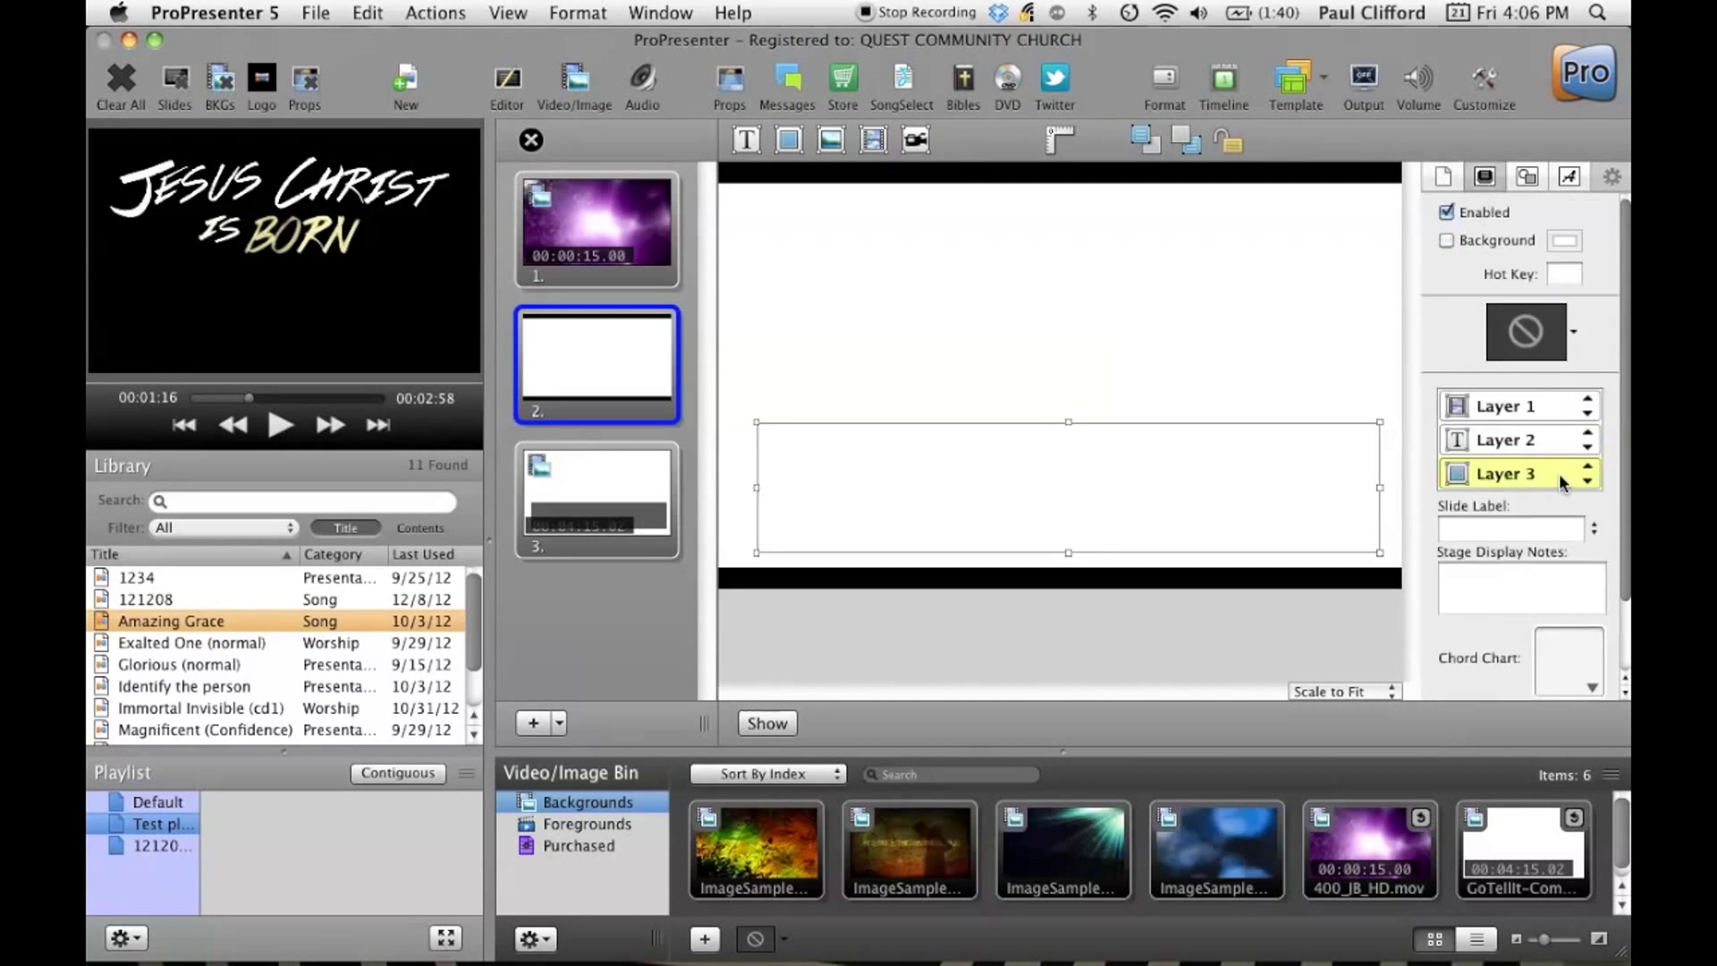
# Step: Delete both empty Layer 2 text boxes, leaving only the background layer
pyautogui.click(1378, 510)
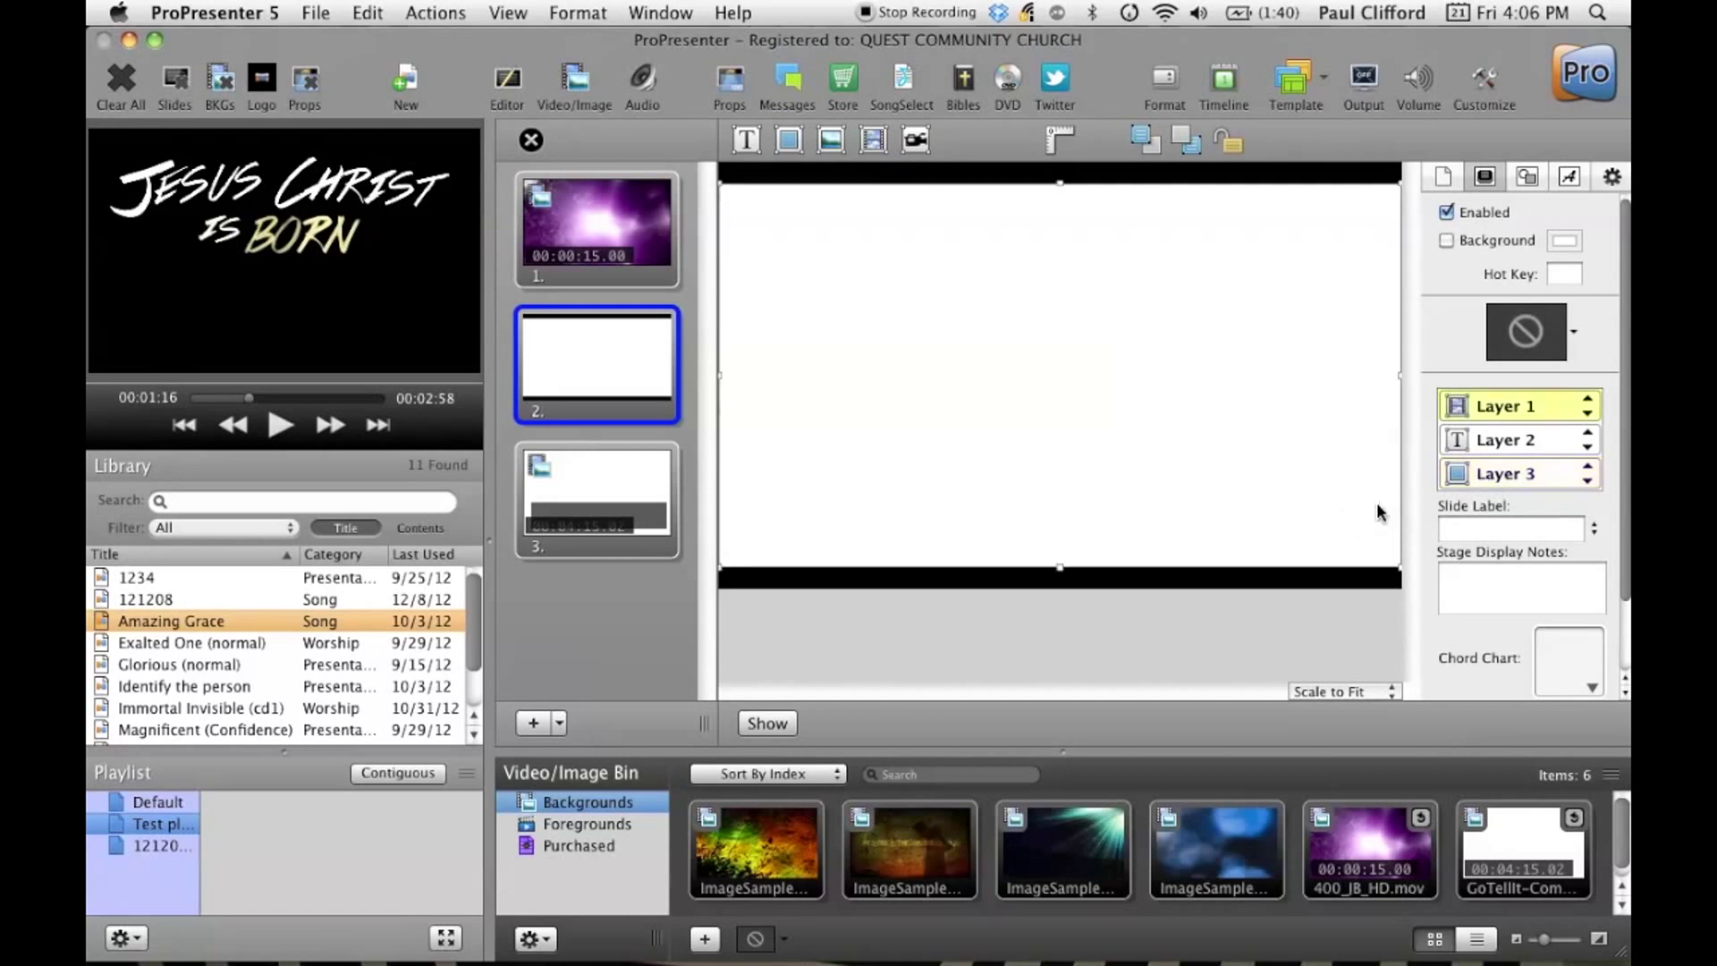
pyautogui.click(1502, 442)
pyautogui.click(1290, 489)
pyautogui.click(1489, 439)
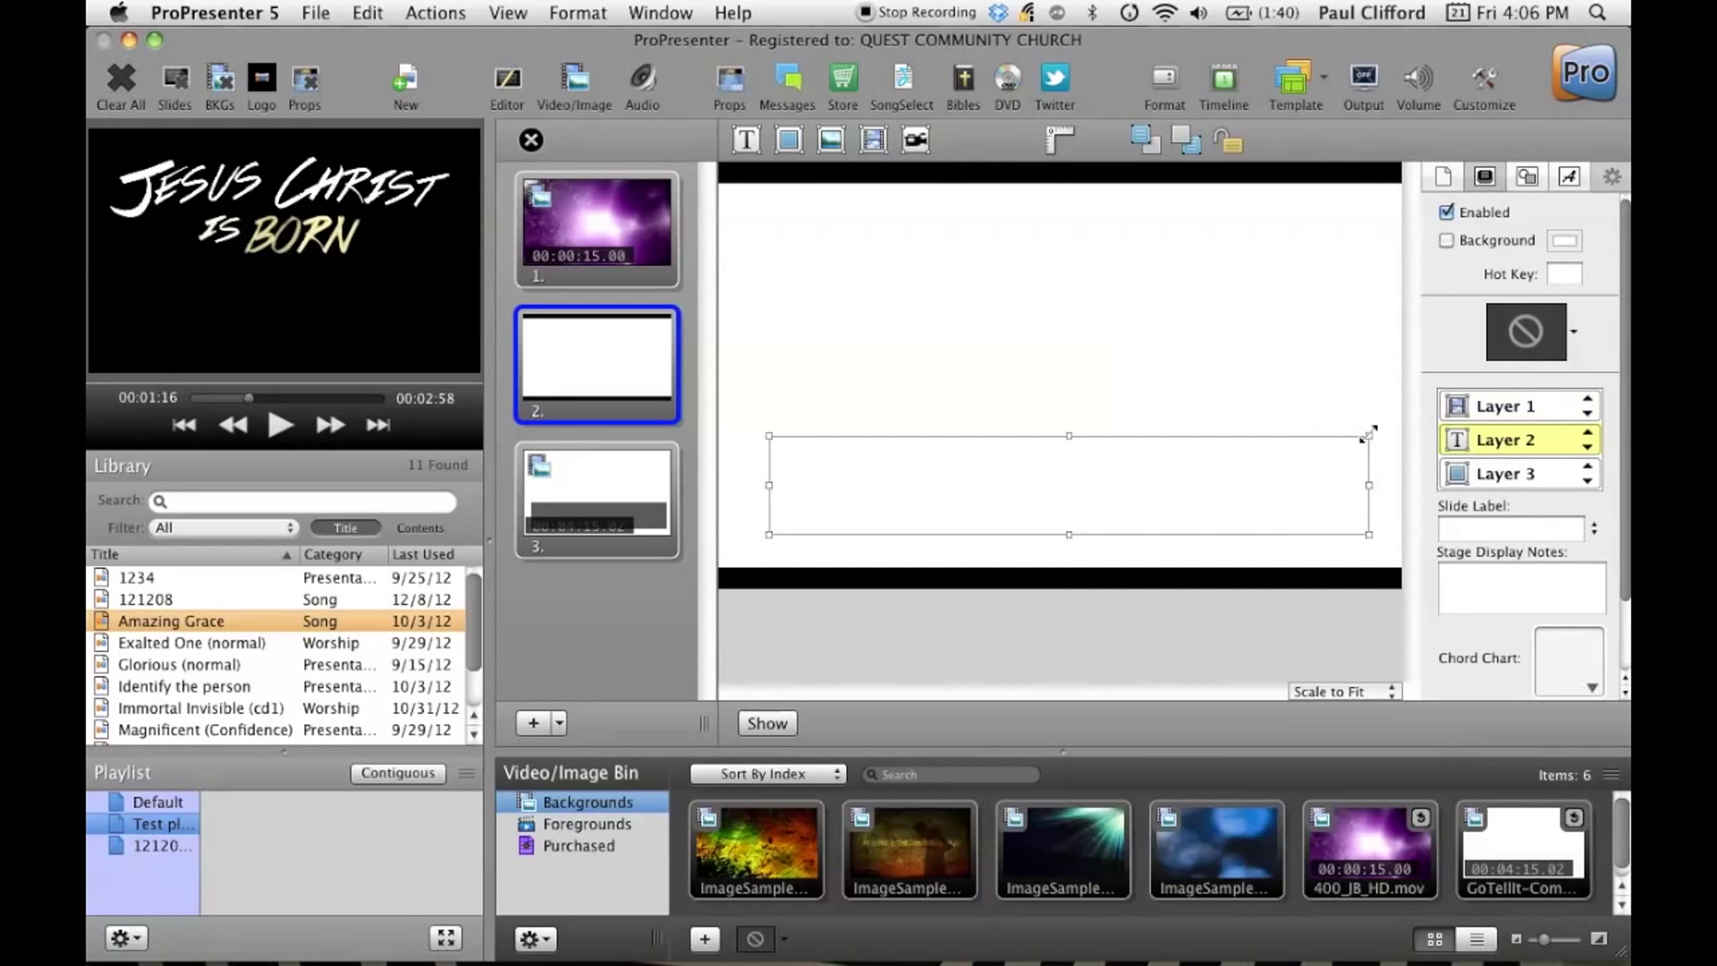
pyautogui.moveTo(1369, 435); pyautogui.dragTo(1369, 432)
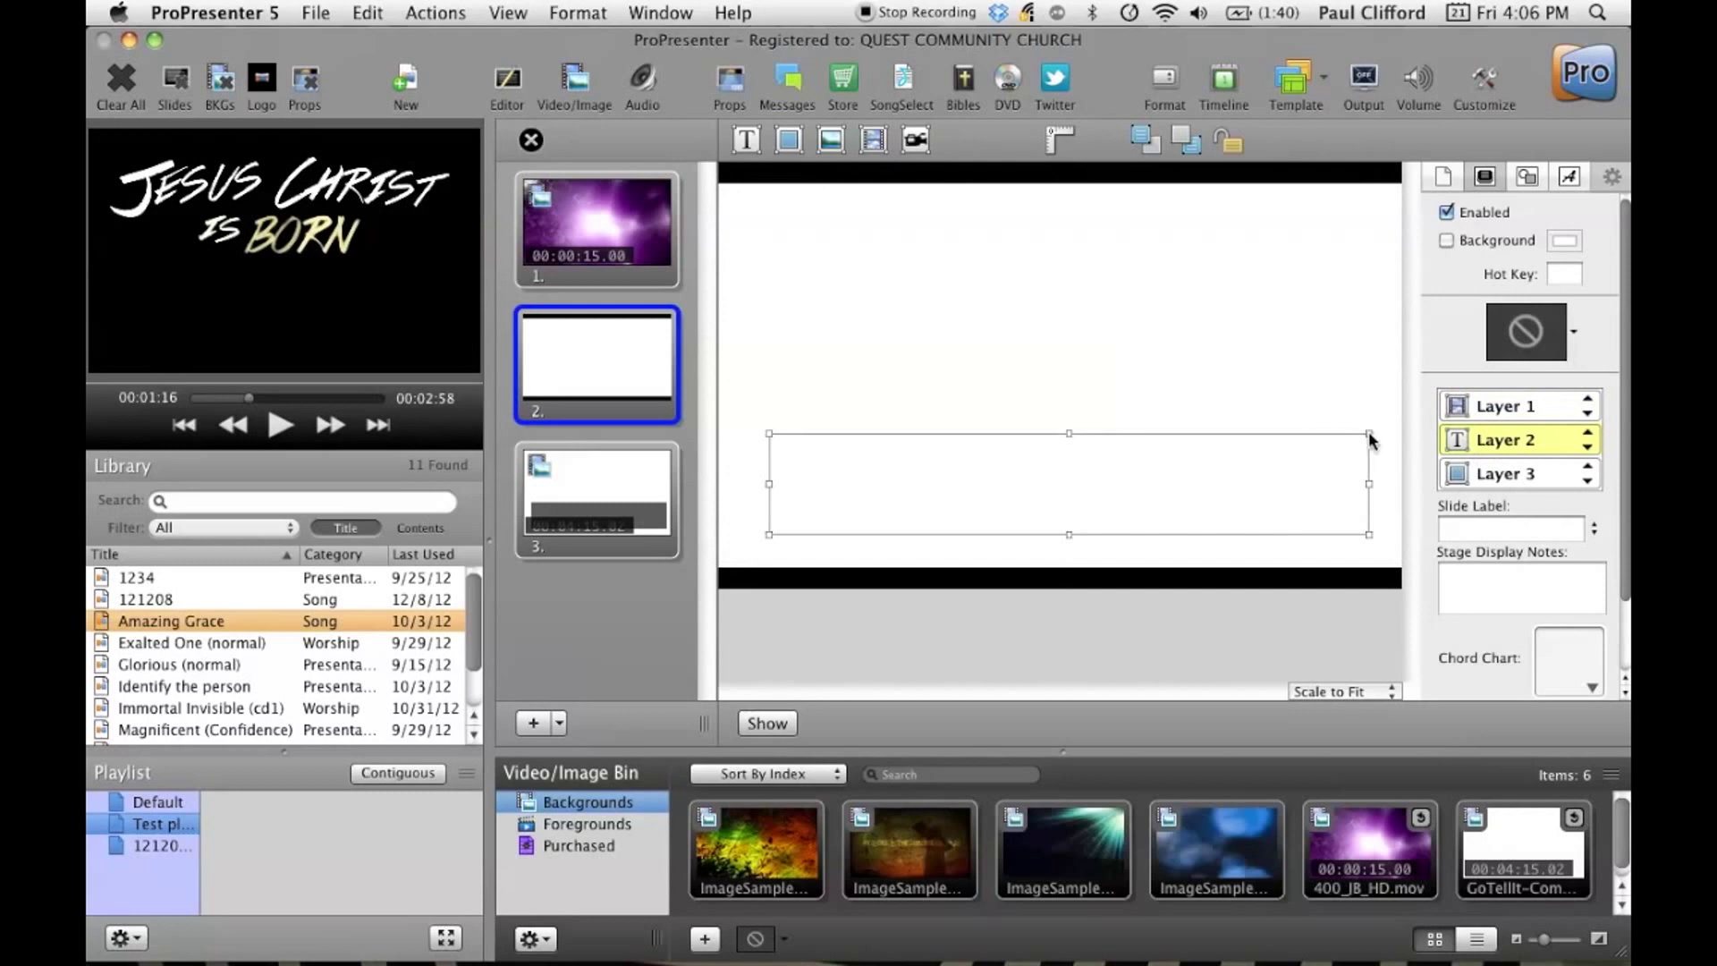
pyautogui.press('Delete')
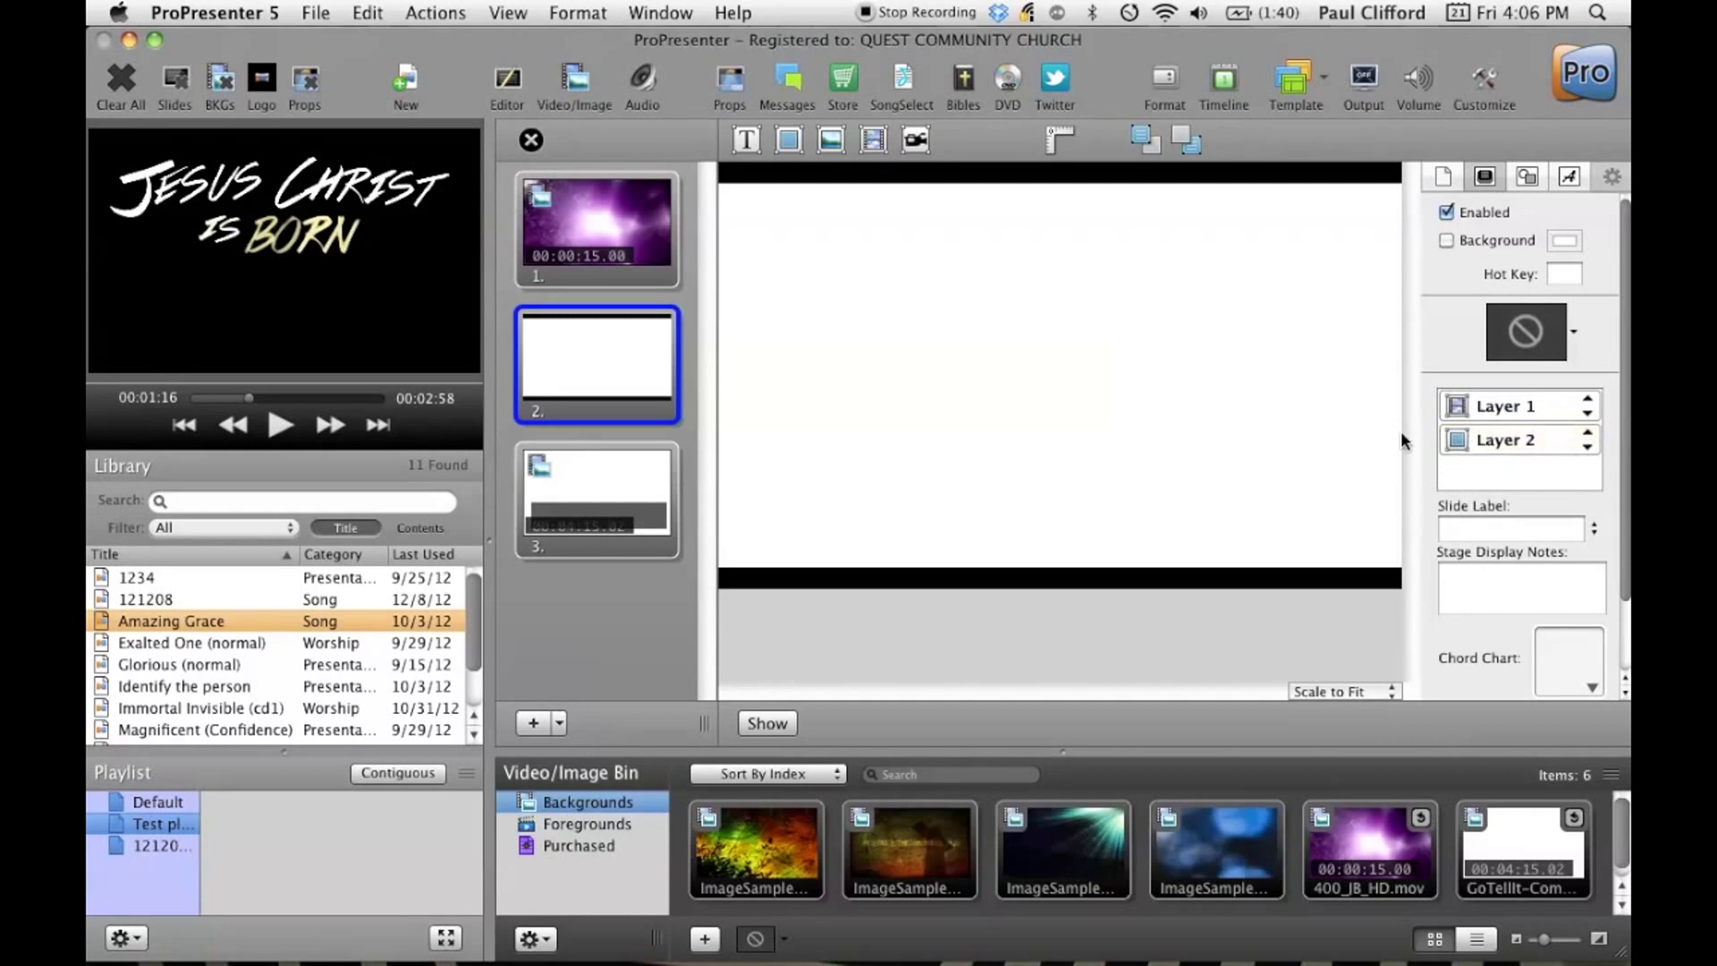
pyautogui.click(1485, 443)
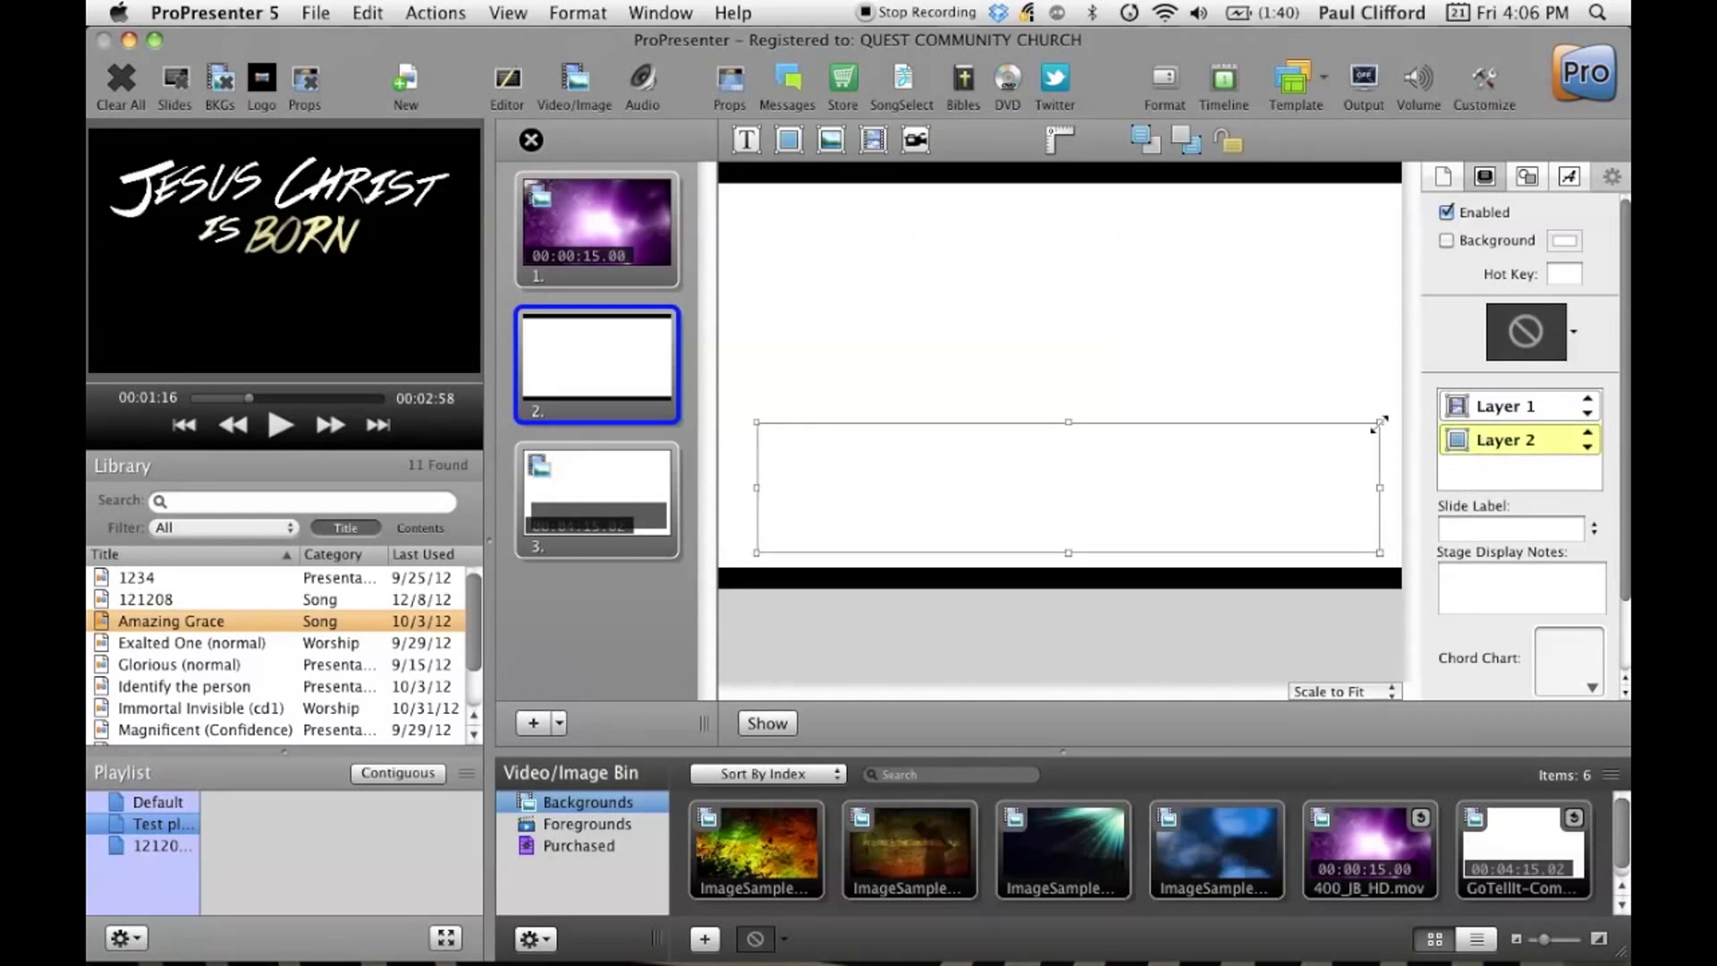
pyautogui.press('Delete')
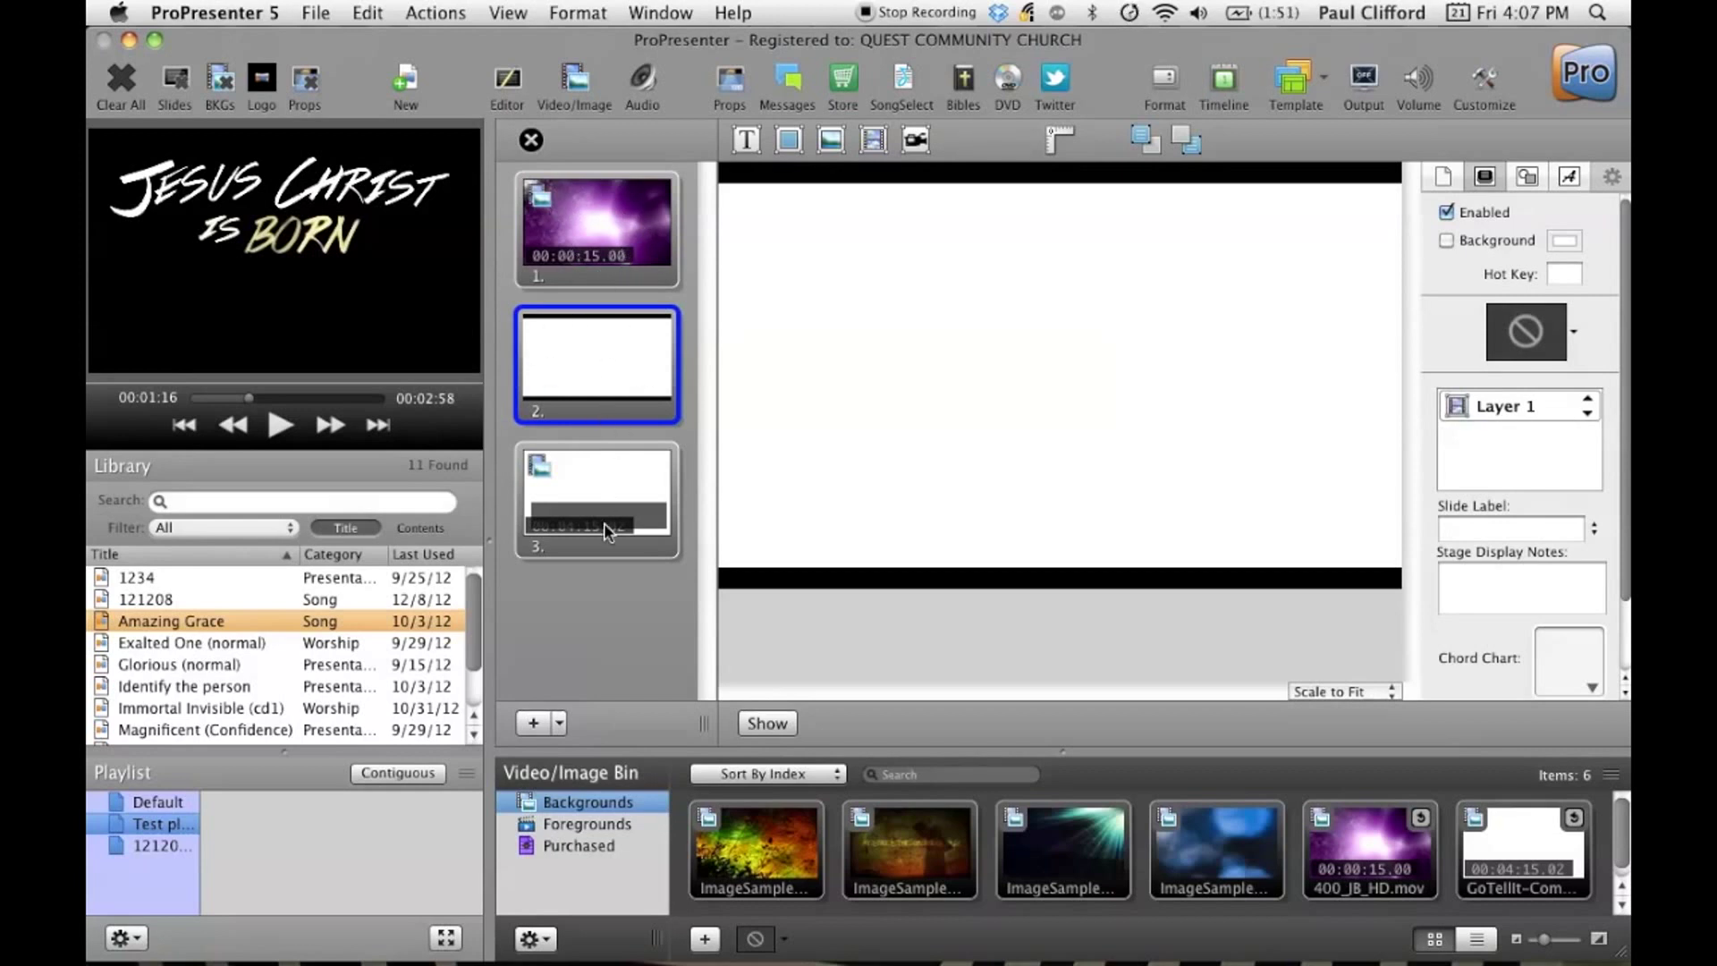
# Step: Delete the old slide 3, confirming the deletion
pyautogui.rightClick(549, 492)
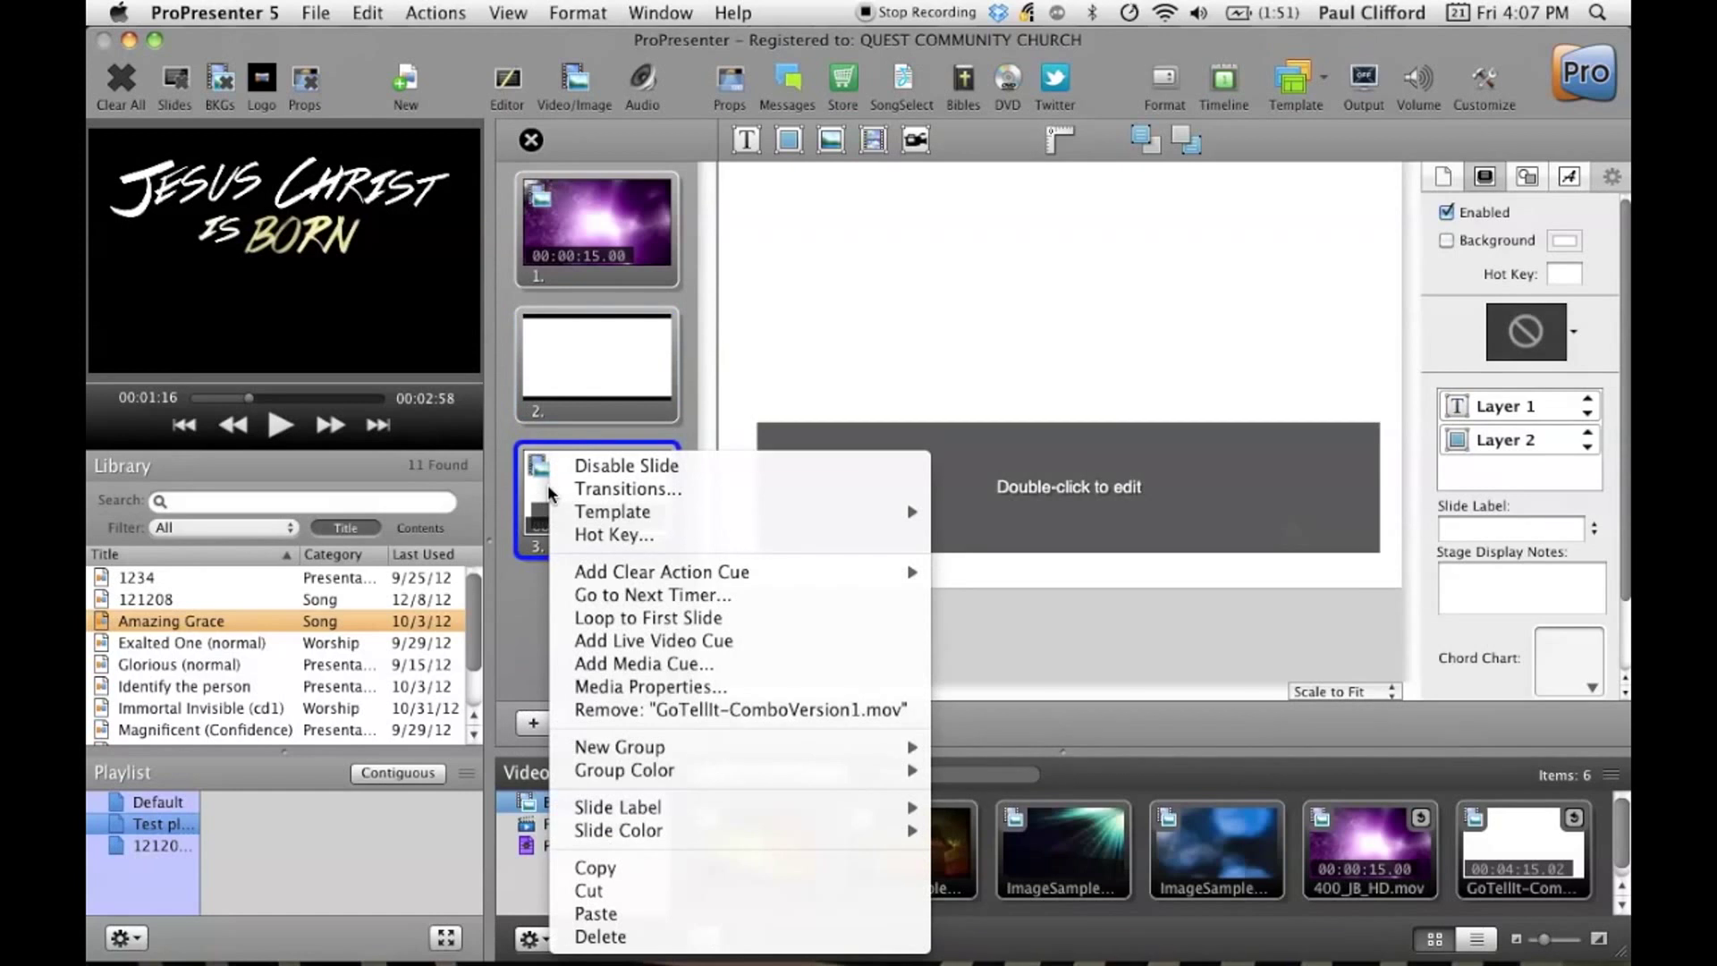
pyautogui.click(624, 938)
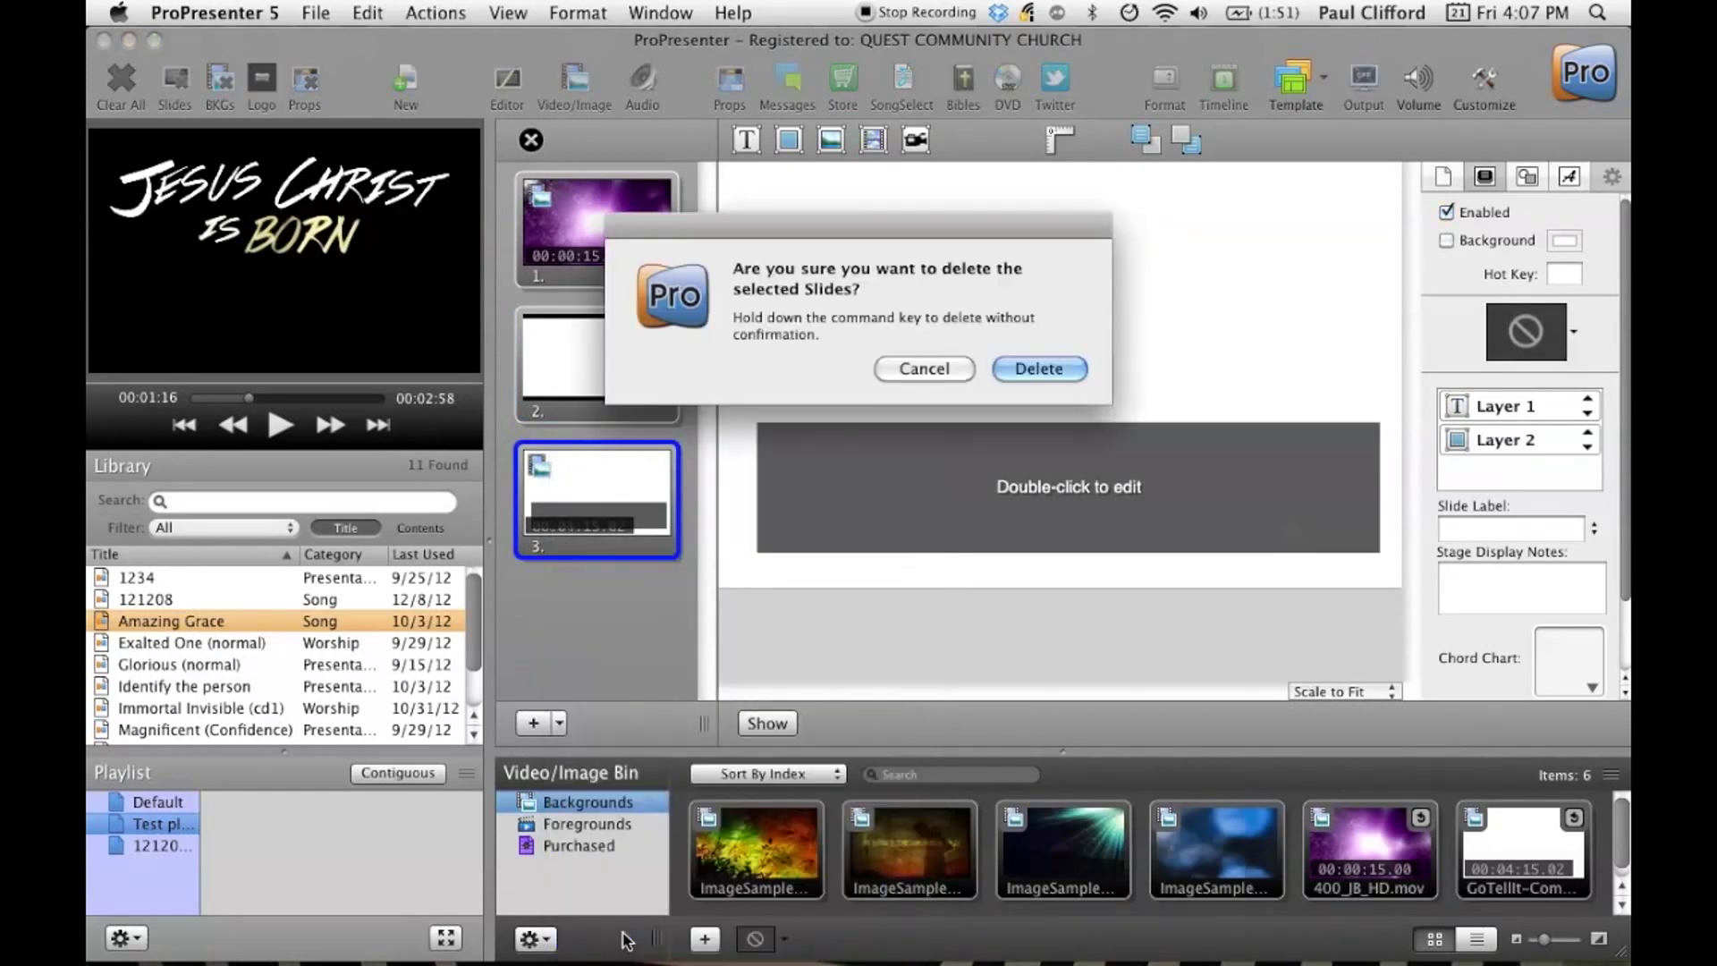
pyautogui.click(1040, 368)
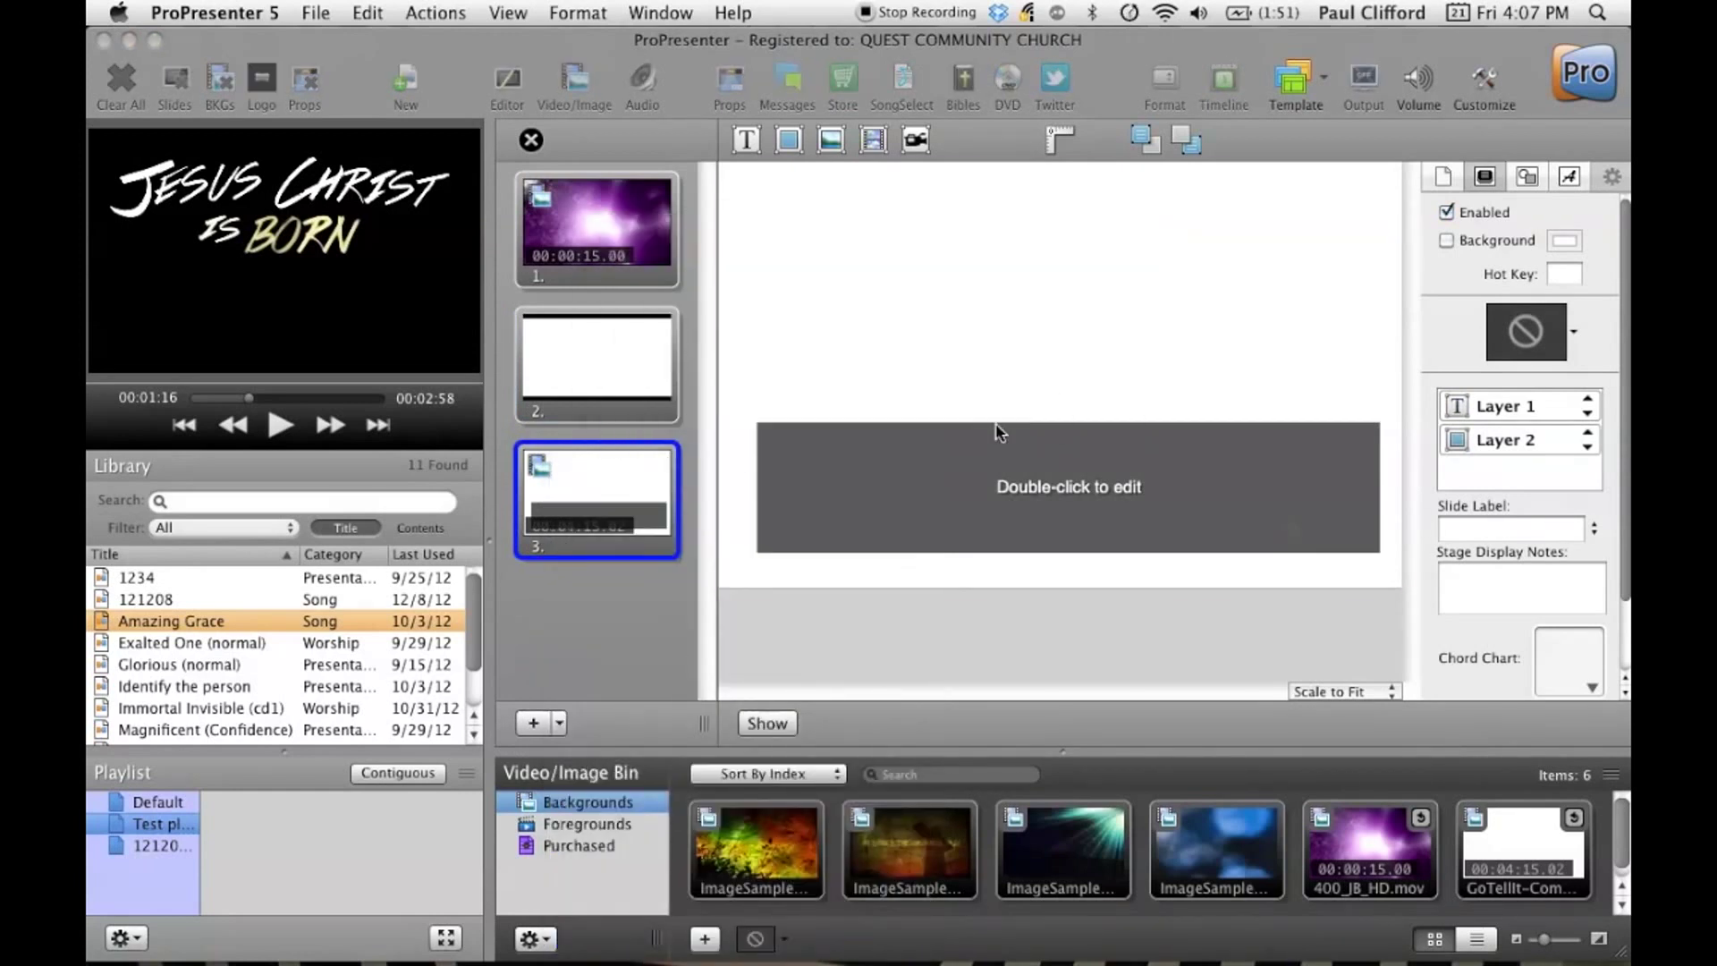
# Step: Add a new blank black slide as slide 3 and leave the slide editor
pyautogui.click(539, 729)
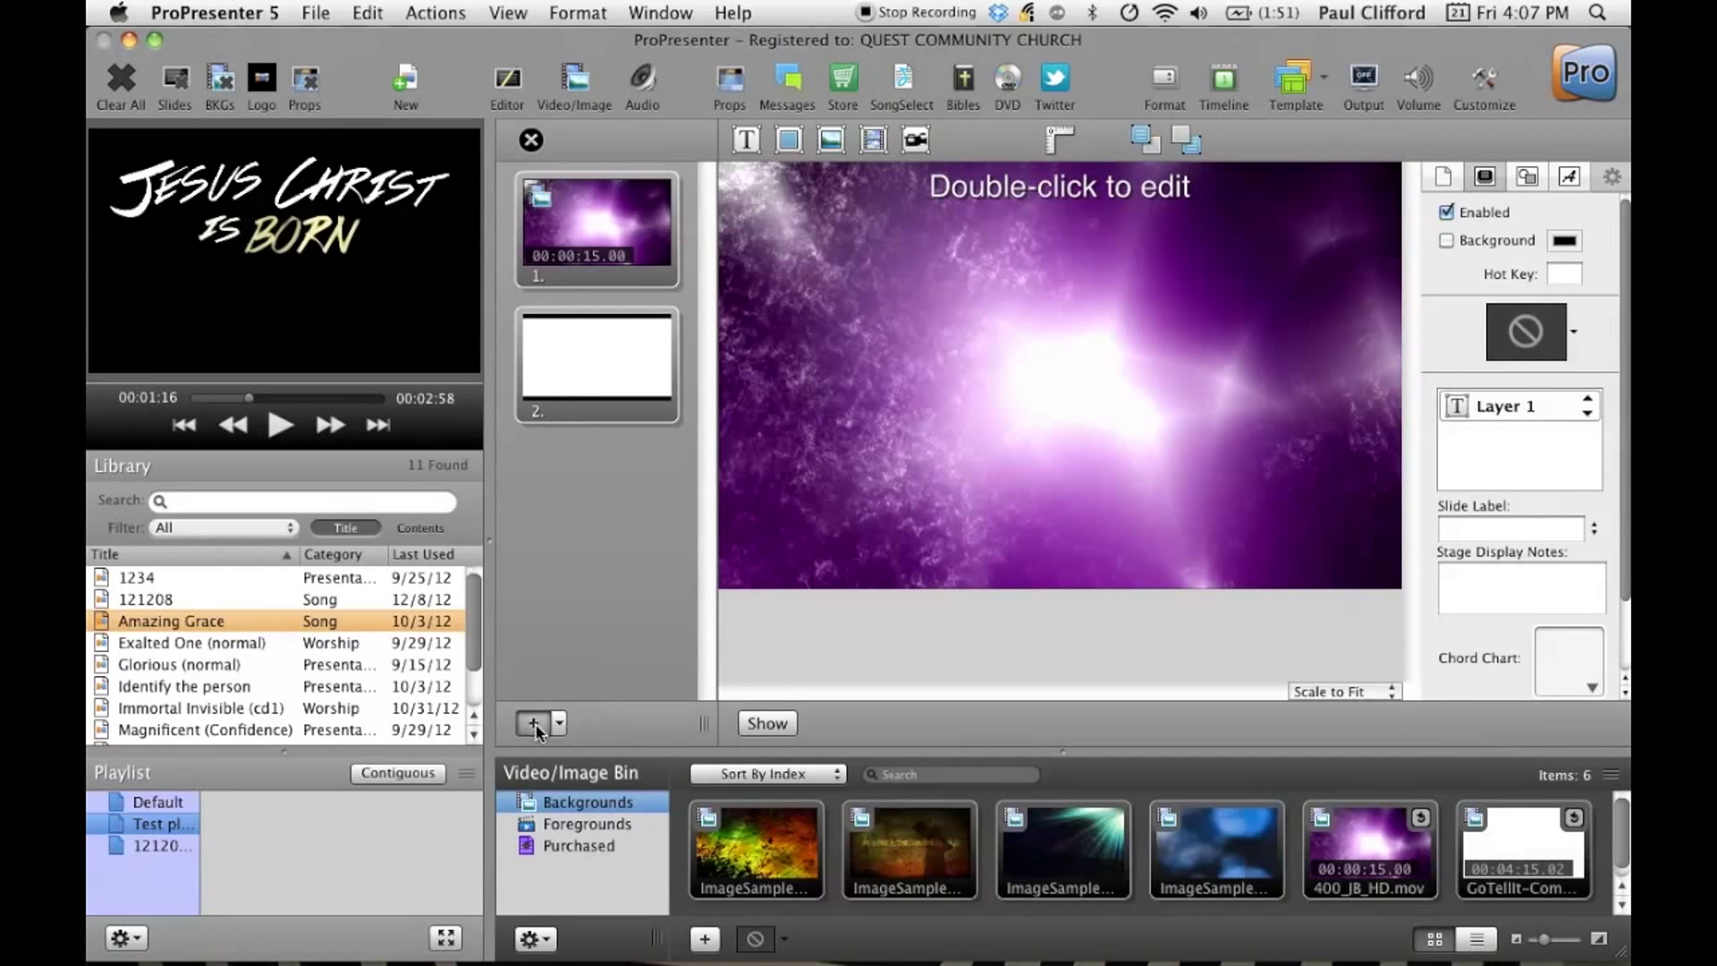
pyautogui.click(619, 517)
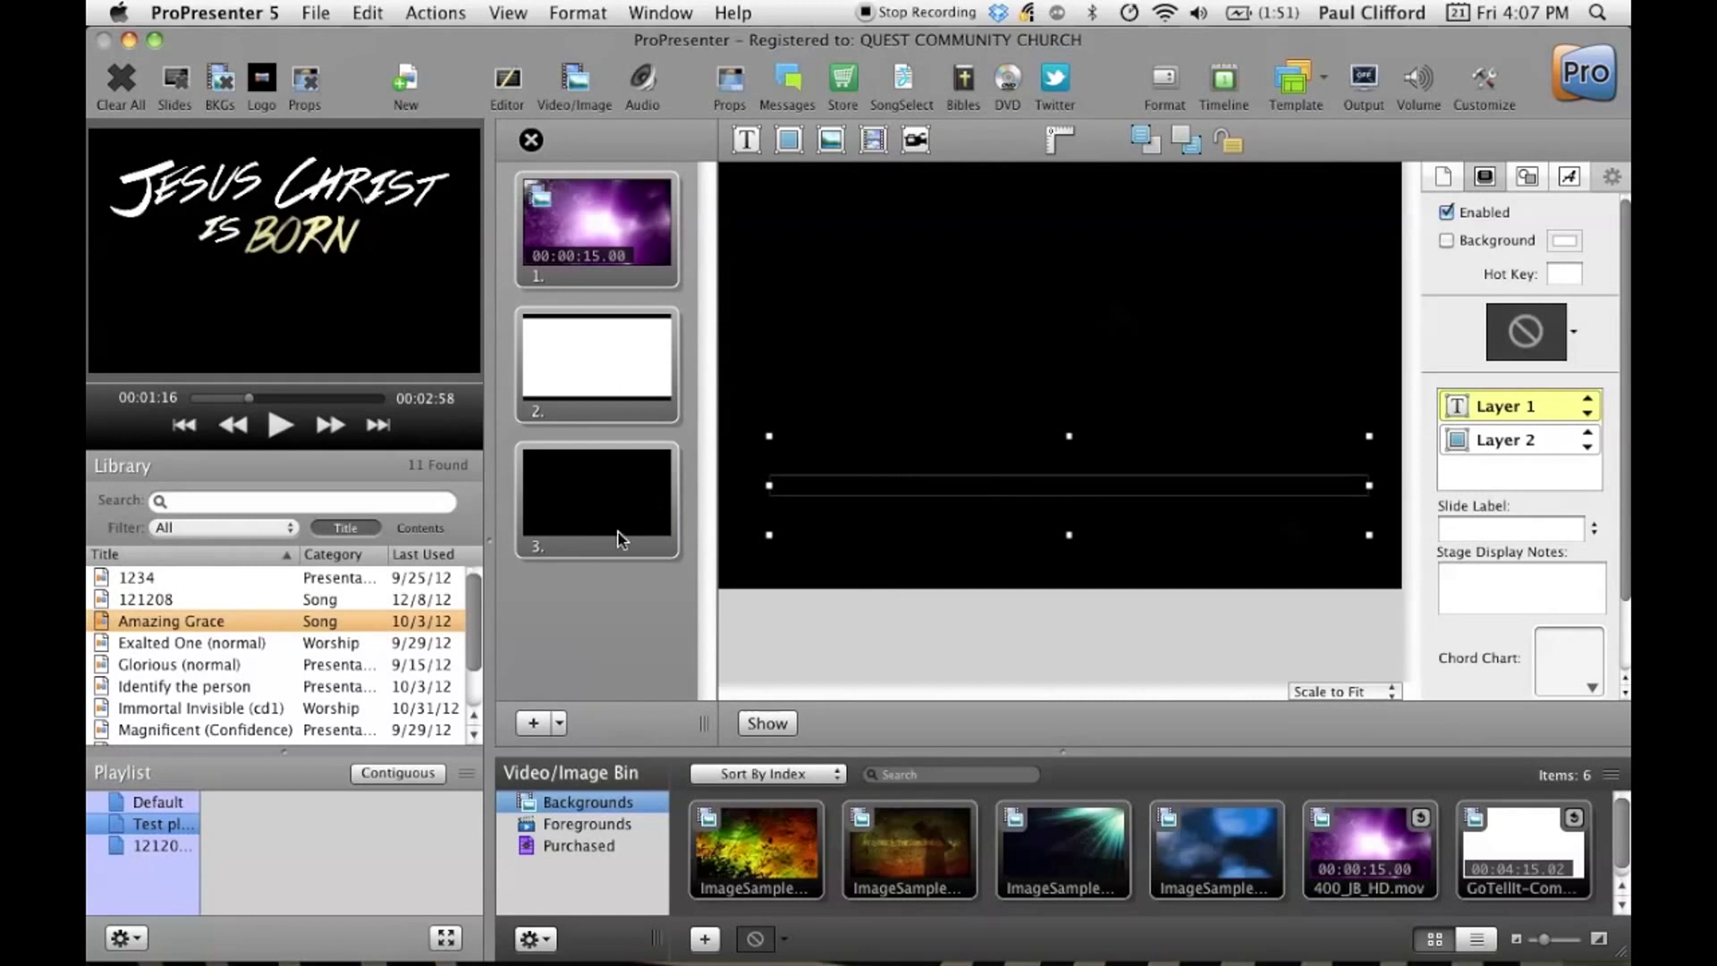
pyautogui.click(530, 141)
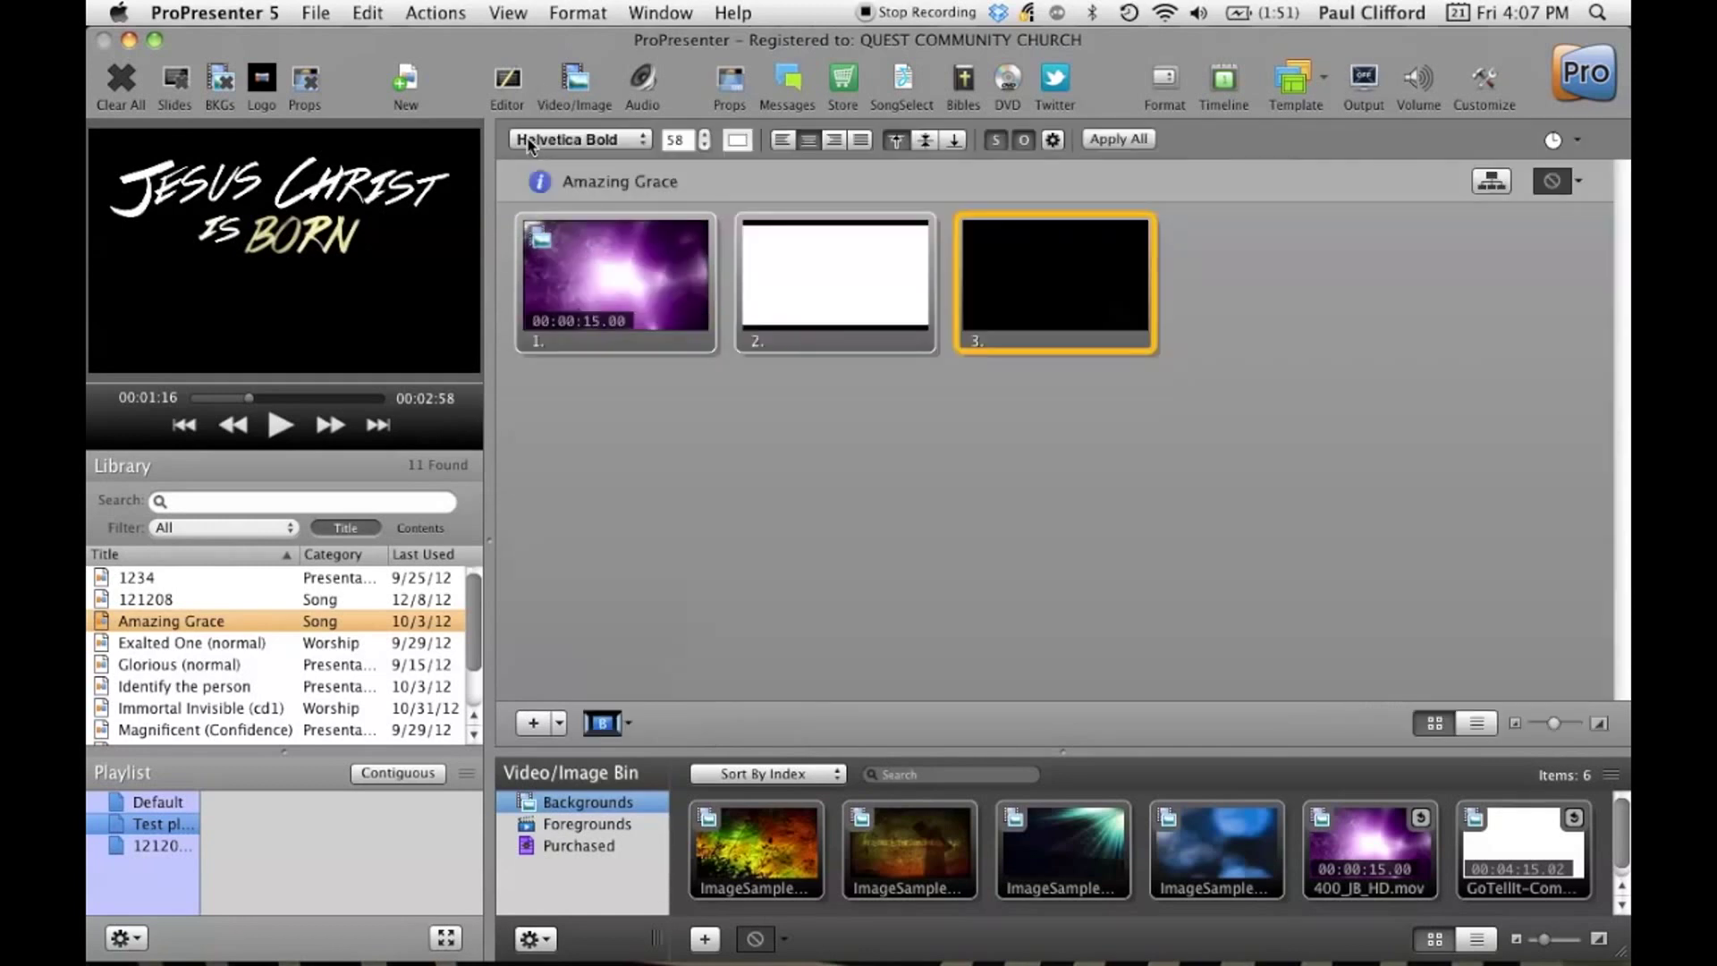
# Step: Trigger slide 1 so its purple 400_JB_HD.mov background loops live
pyautogui.click(629, 297)
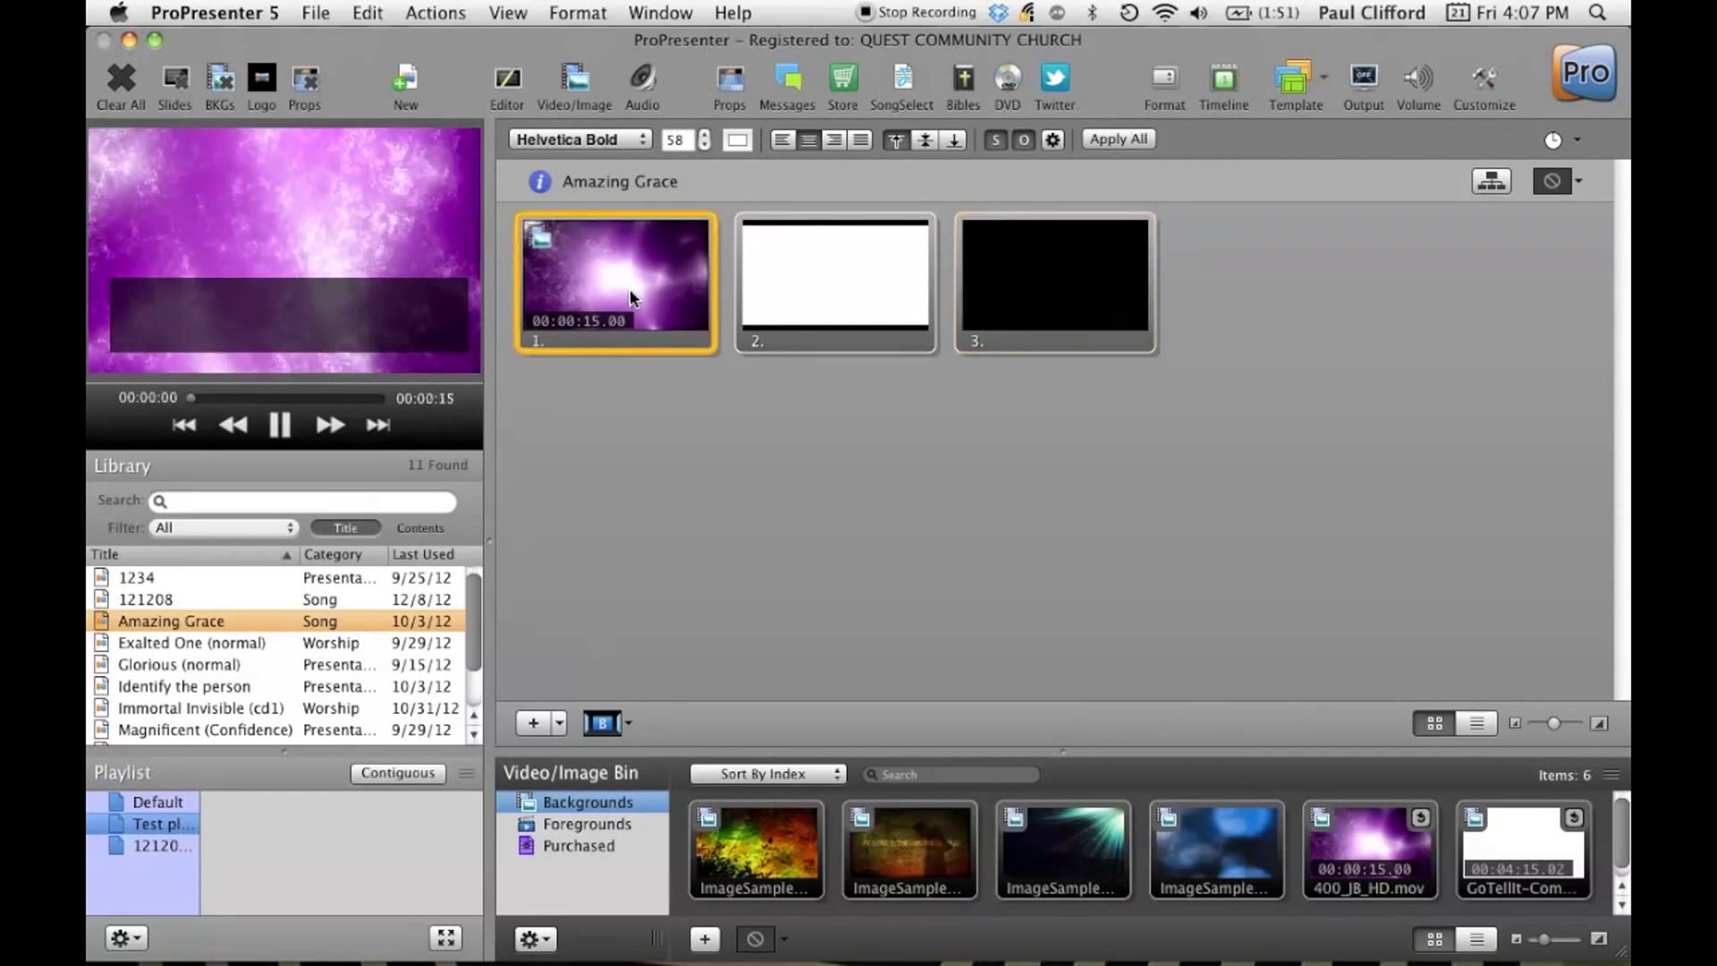
# Step: Play slide 2's Jesus Christ Is Born overlay, then return to and restart slide 1's background
pyautogui.click(828, 277)
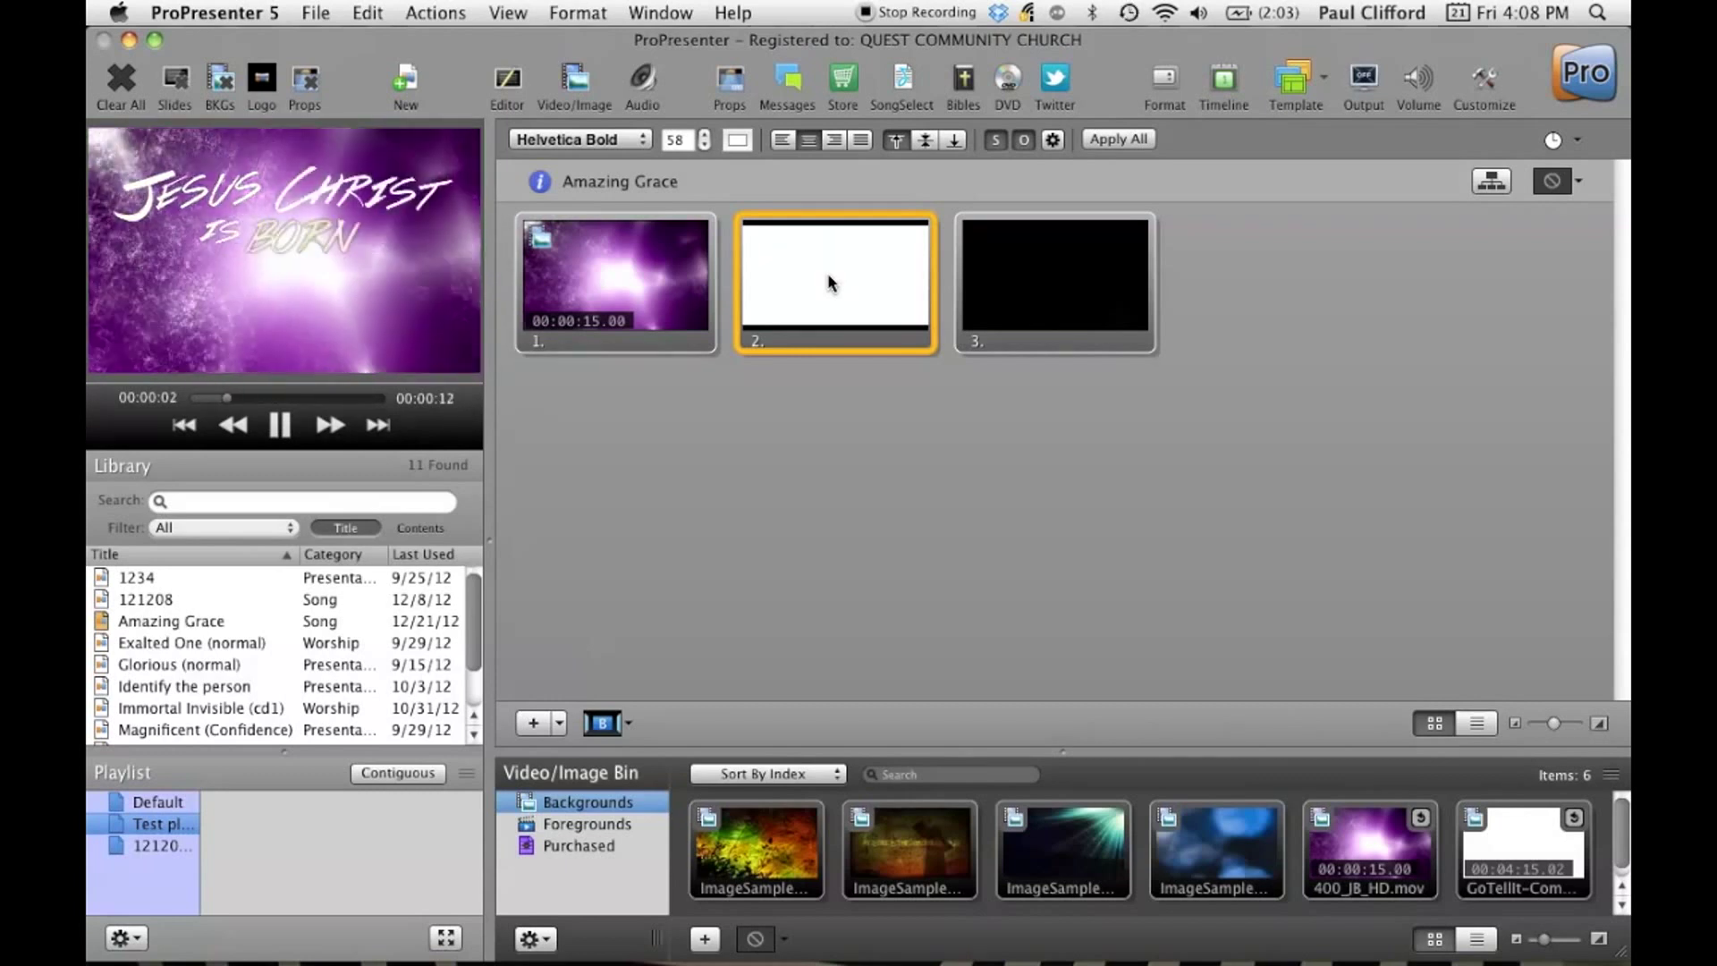
pyautogui.click(604, 281)
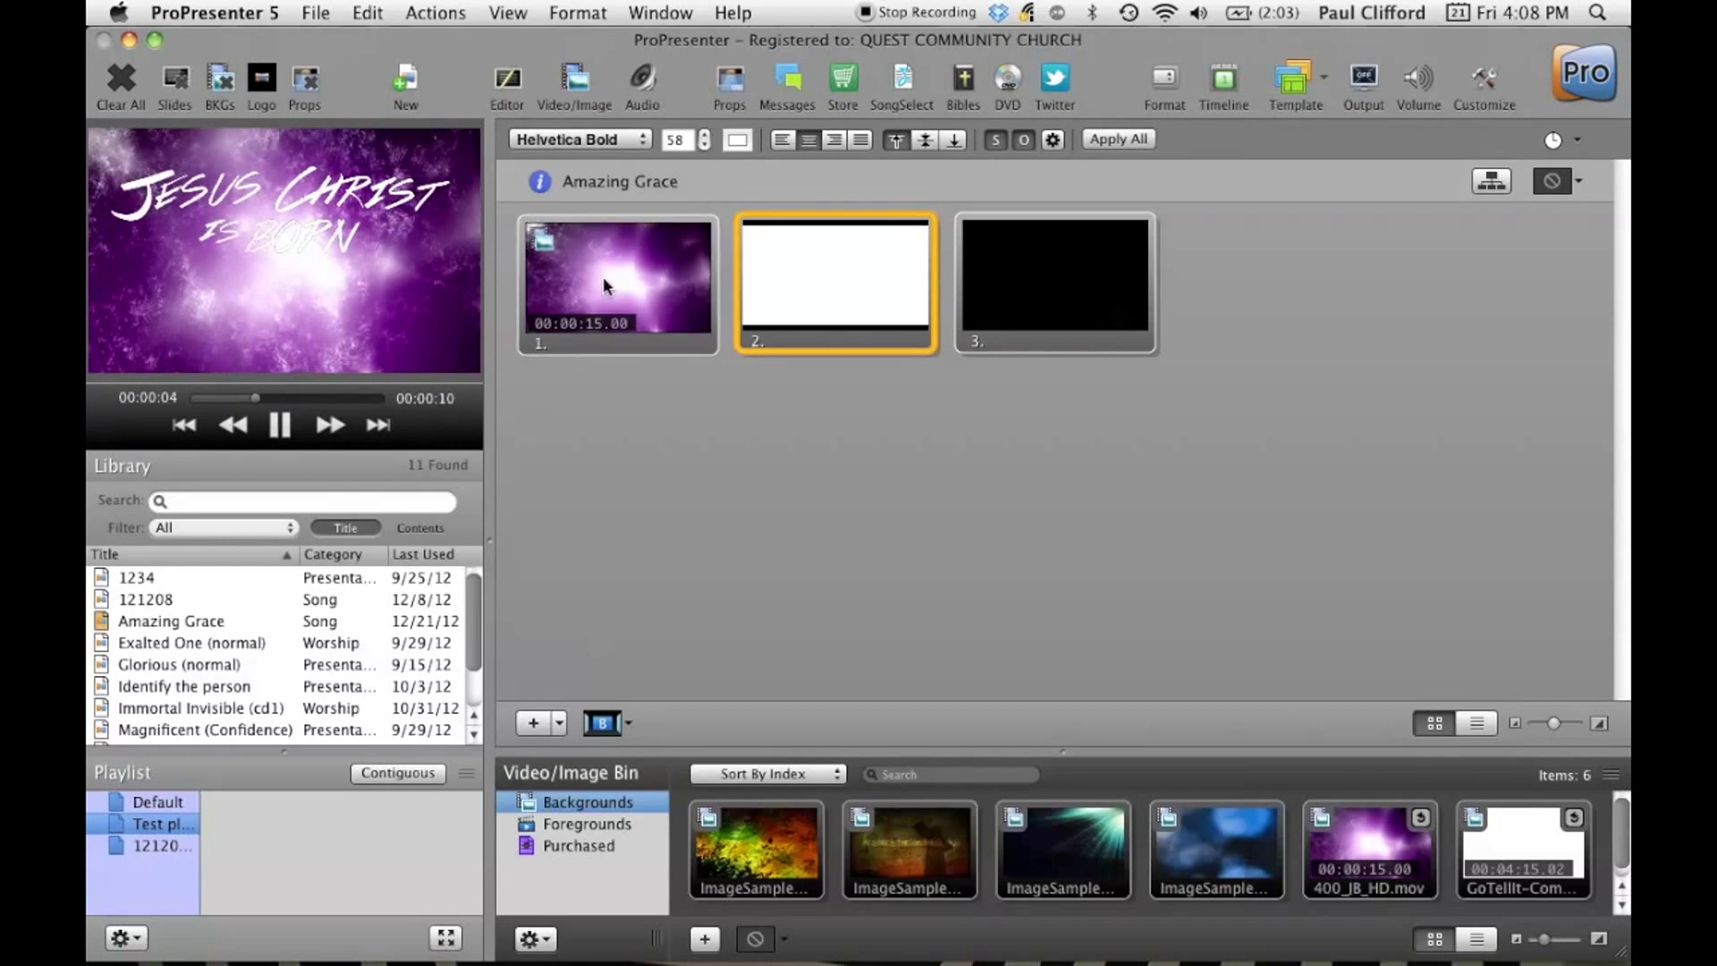
pyautogui.click(603, 276)
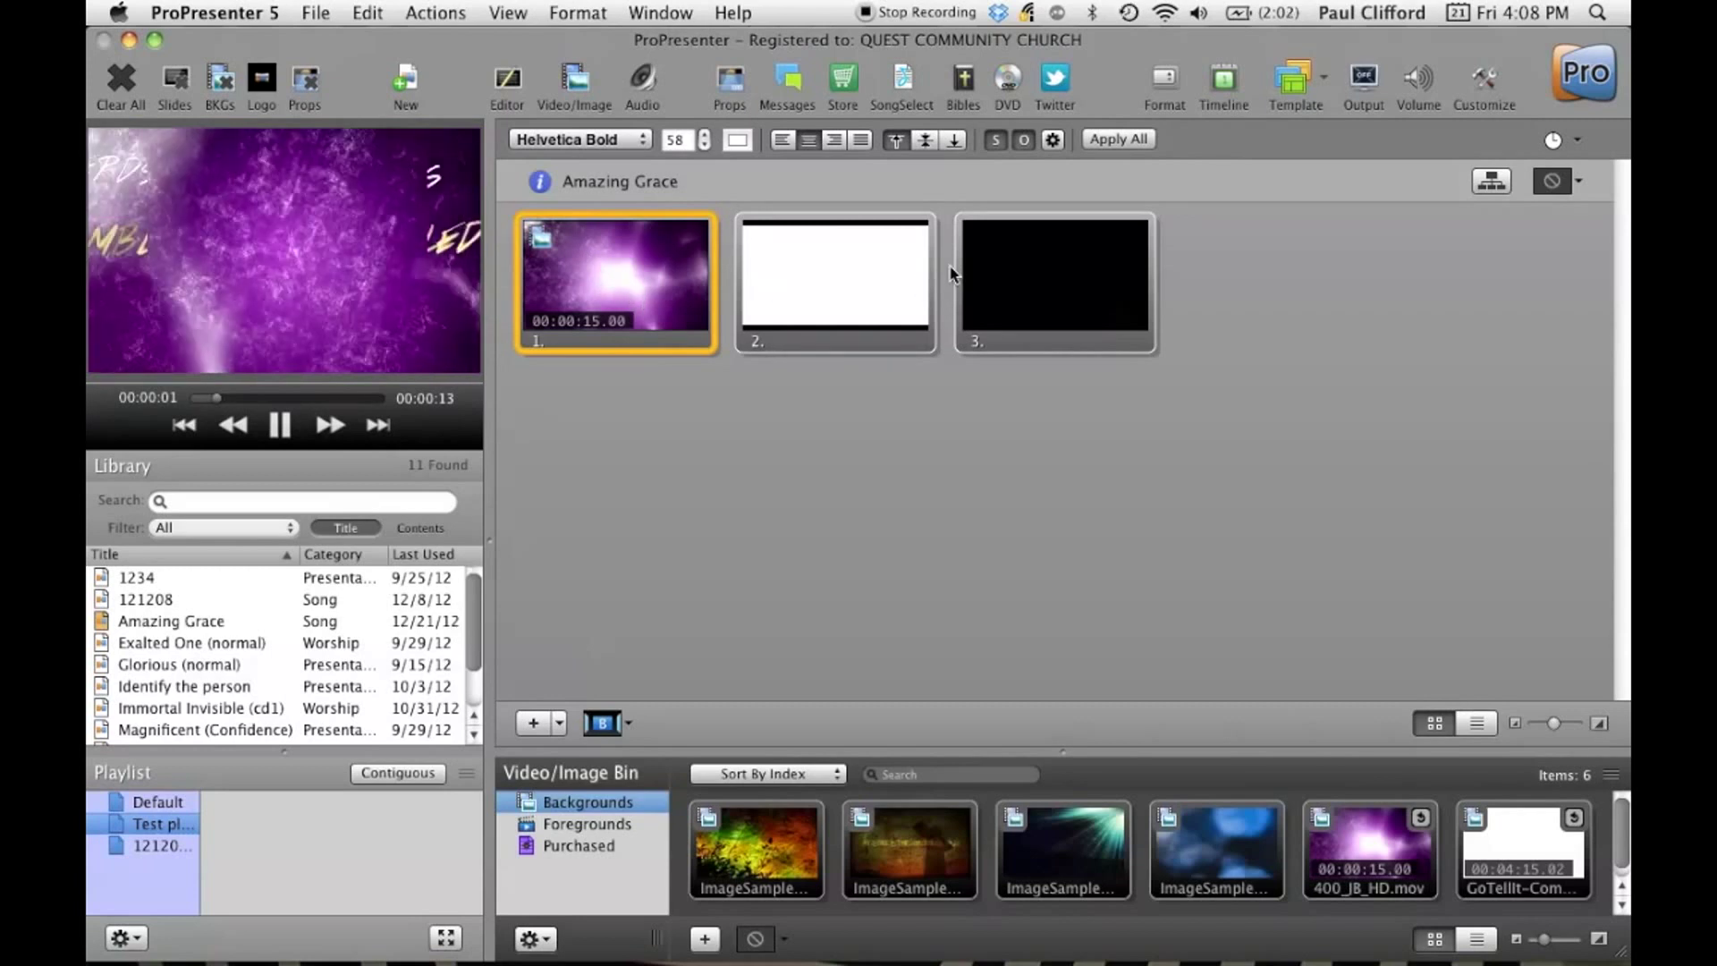
pyautogui.click(617, 269)
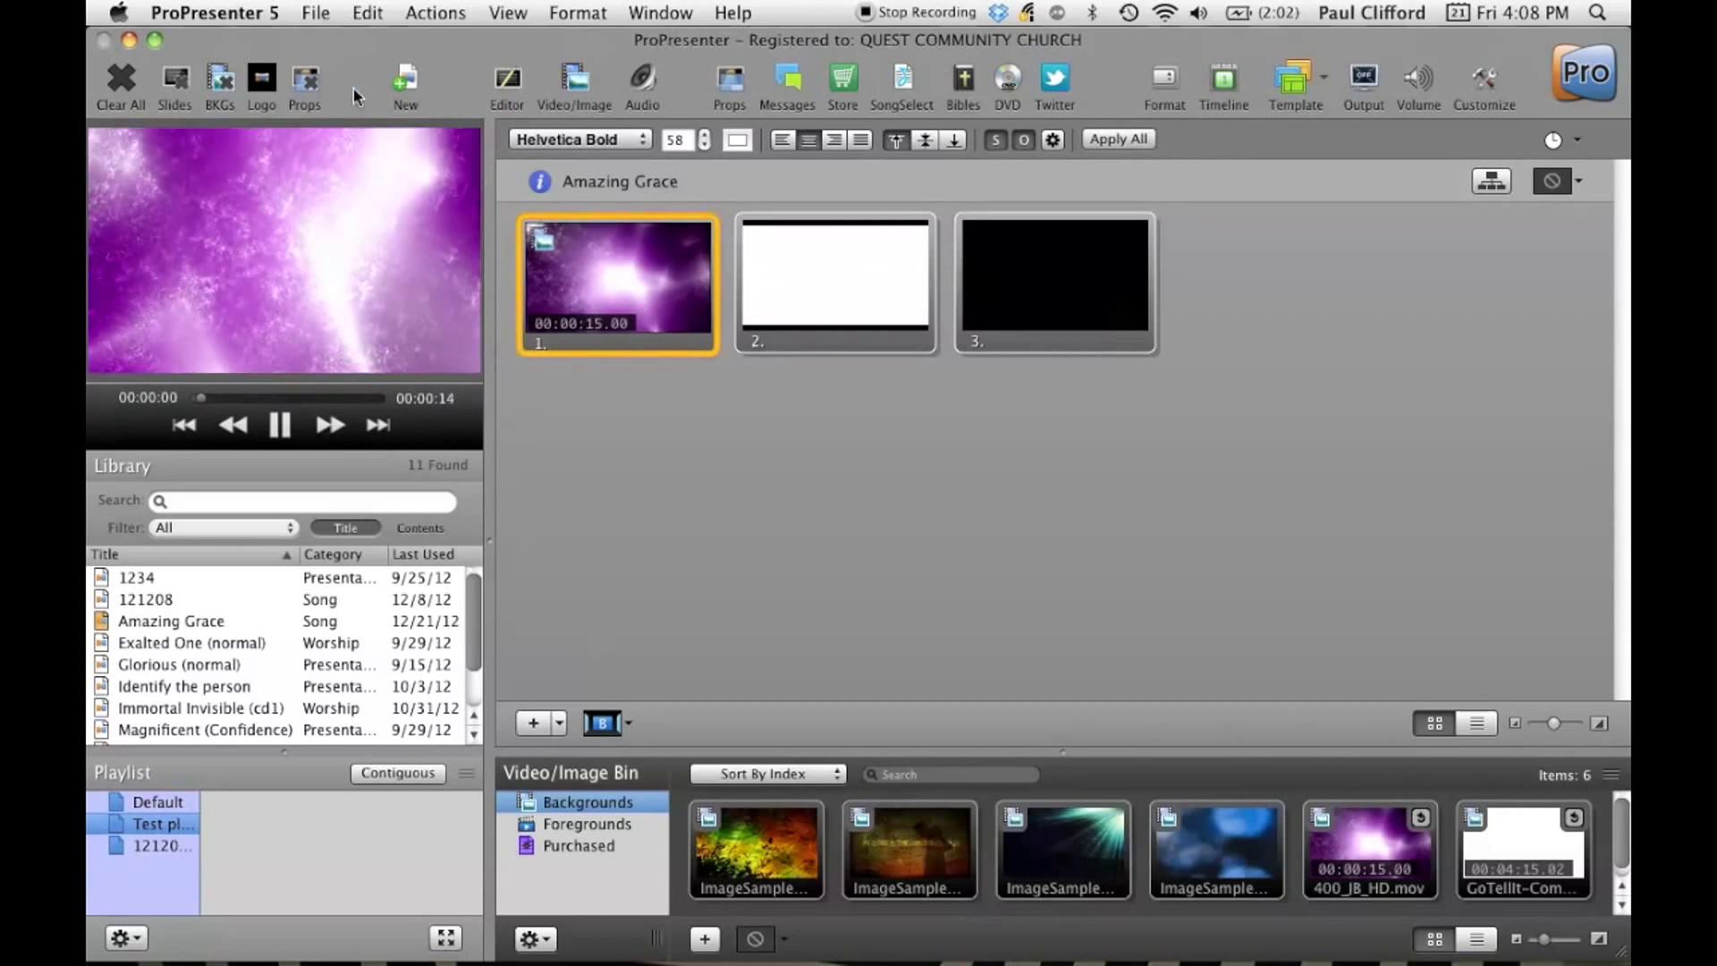